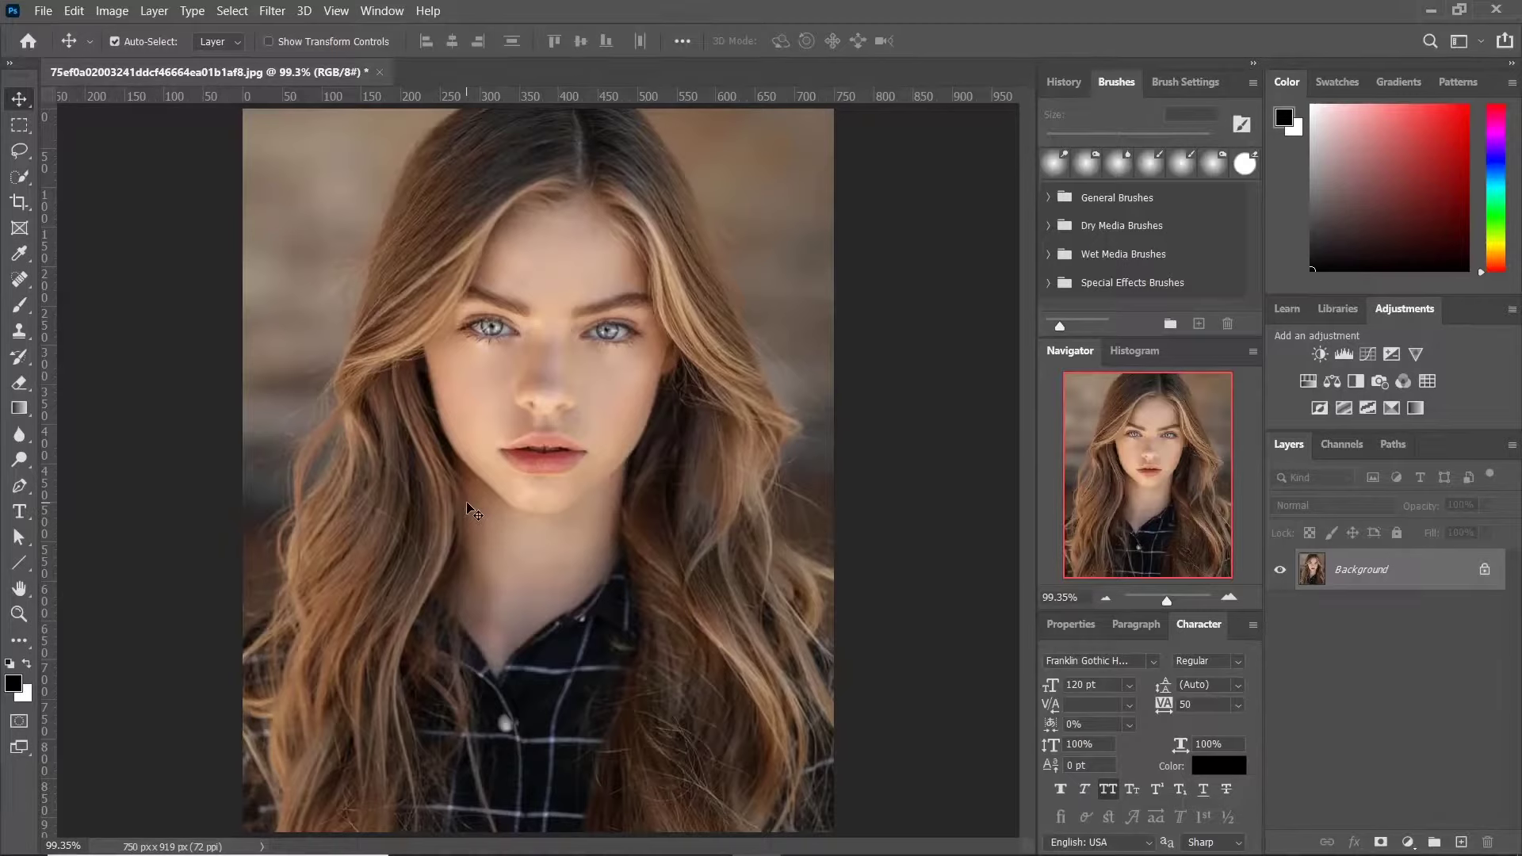
# Select the Burn Tool at 400 px and zoom out to see the whole photo.
pyautogui.click(19, 463)
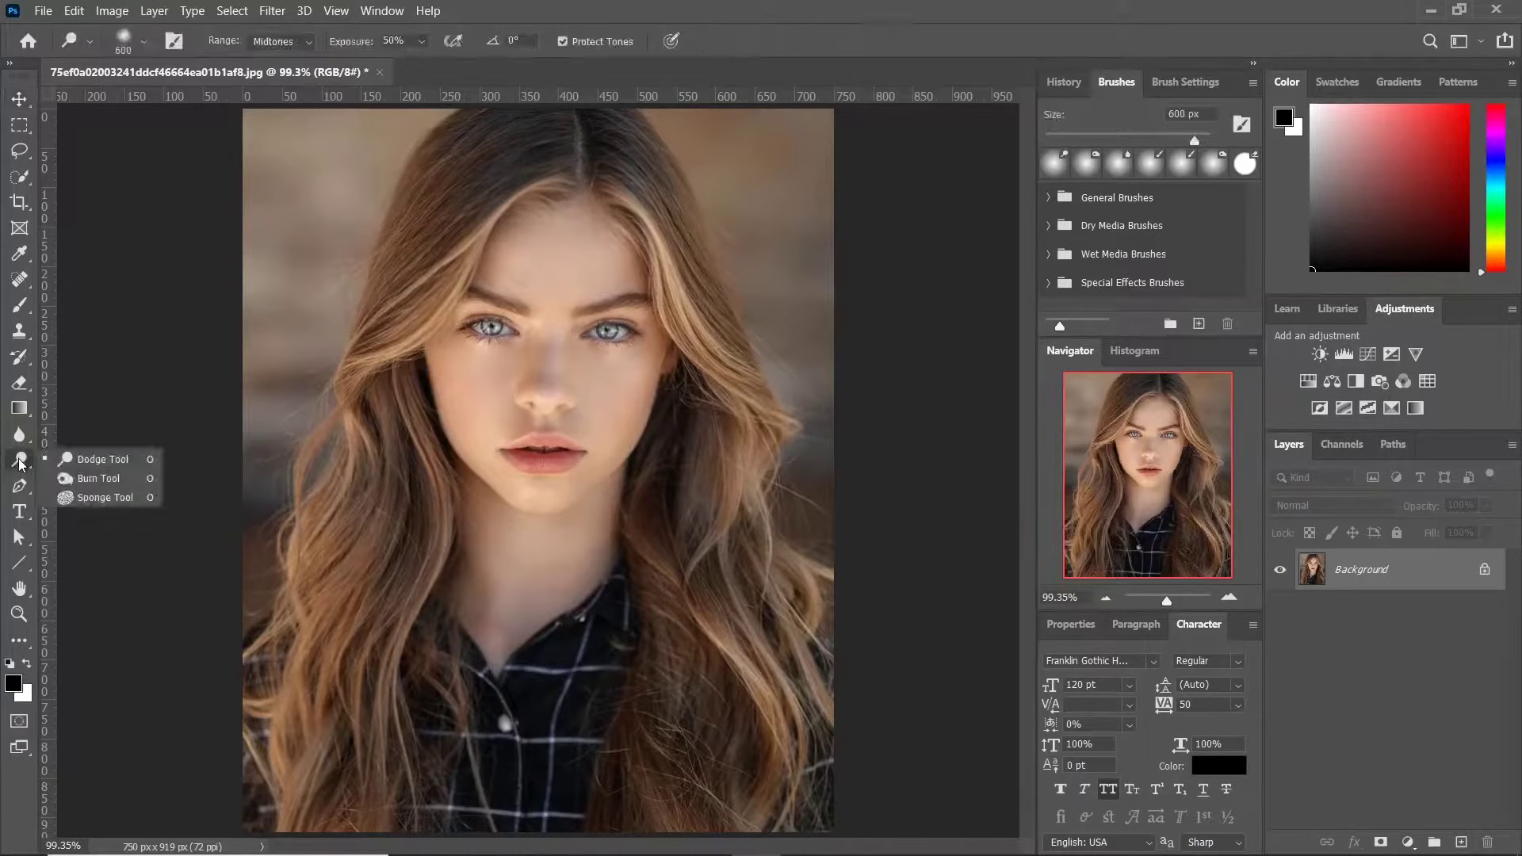
pyautogui.click(93, 487)
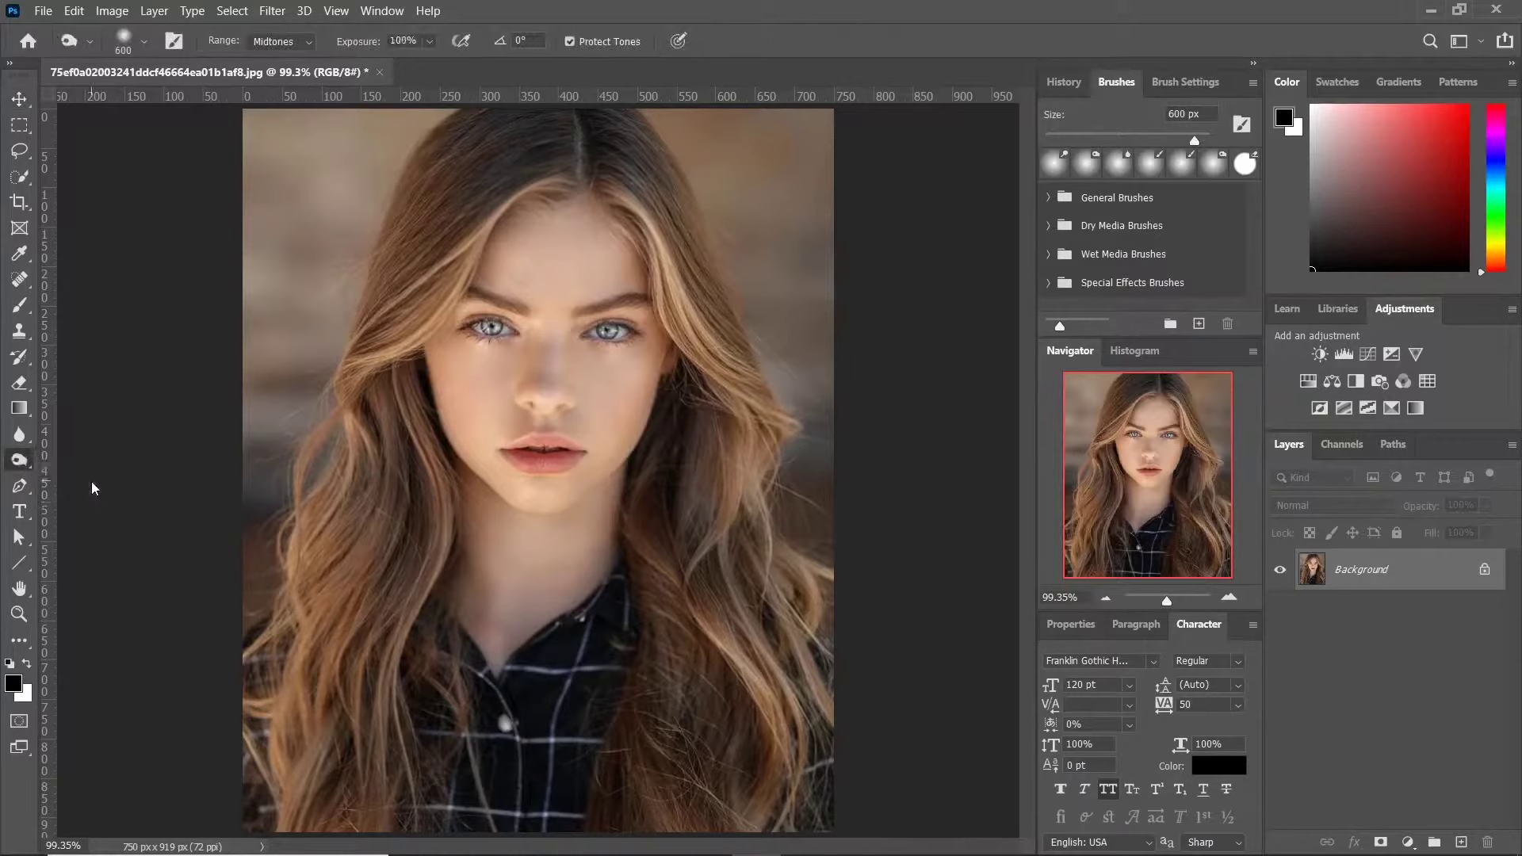
pyautogui.press('[')
pyautogui.press('[')
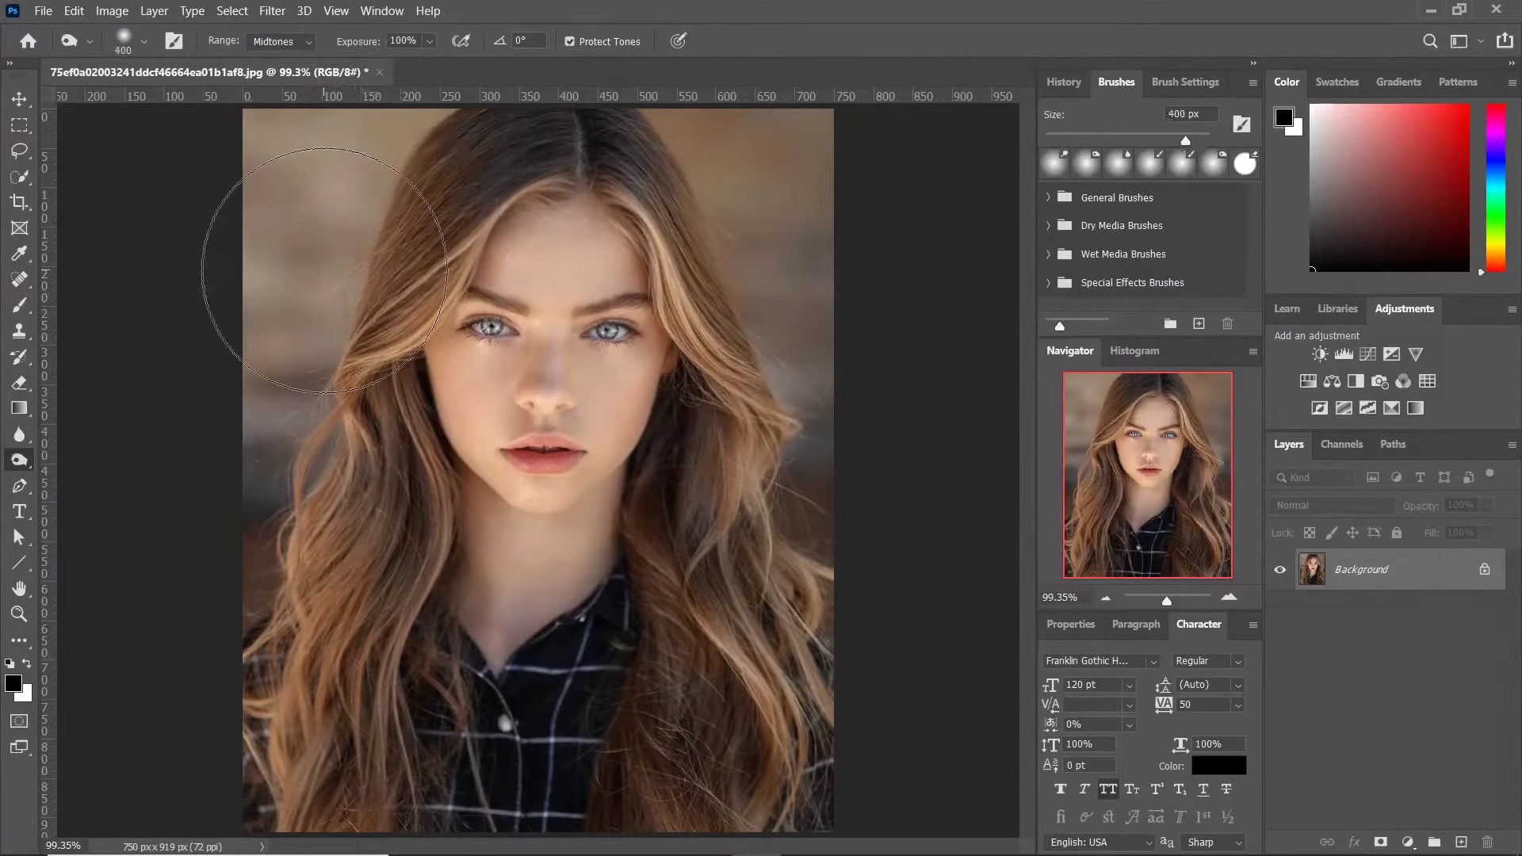
pyautogui.hotkey('ctrl', '-')
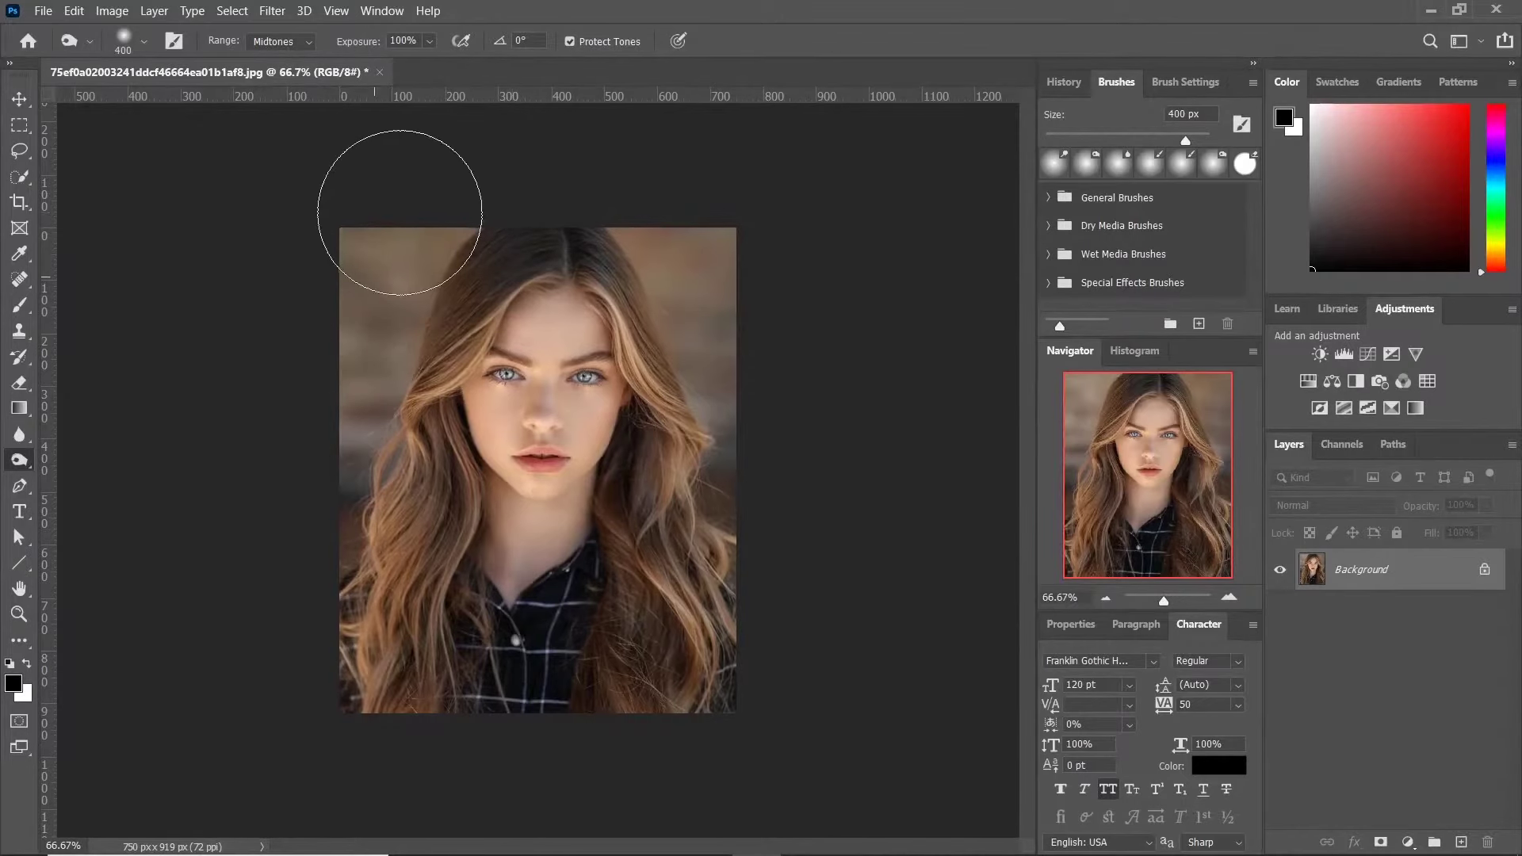
# Burn the top-left background, left hair, bottom shirt and right-side background.
pyautogui.moveTo(412, 194)
pyautogui.mouseDown()
pyautogui.moveTo(365, 264)
pyautogui.moveTo(344, 505)
pyautogui.mouseUp()
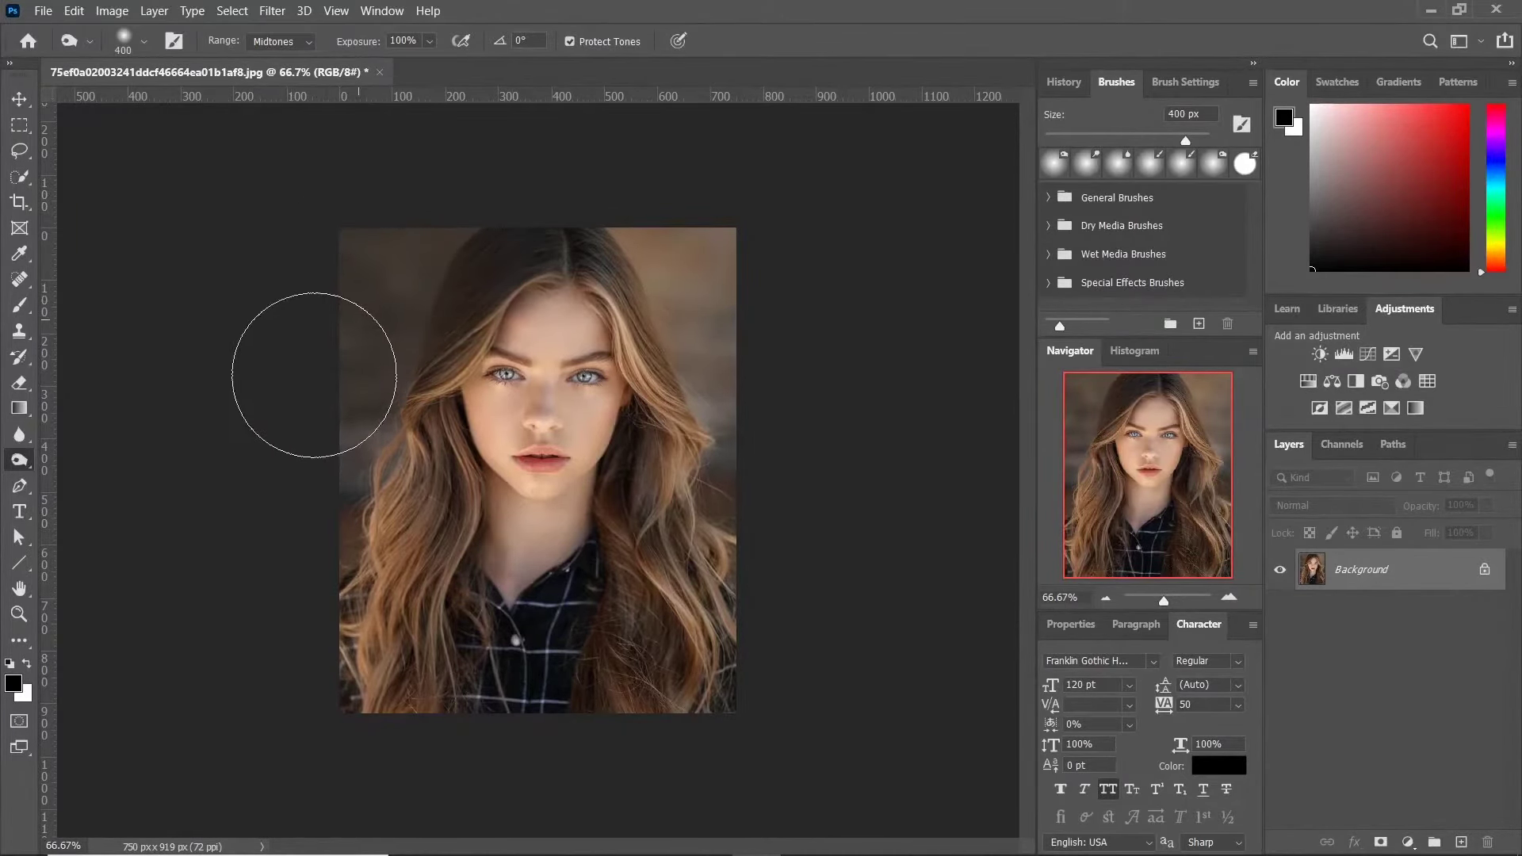
pyautogui.moveTo(290, 425); pyautogui.dragTo(333, 731)
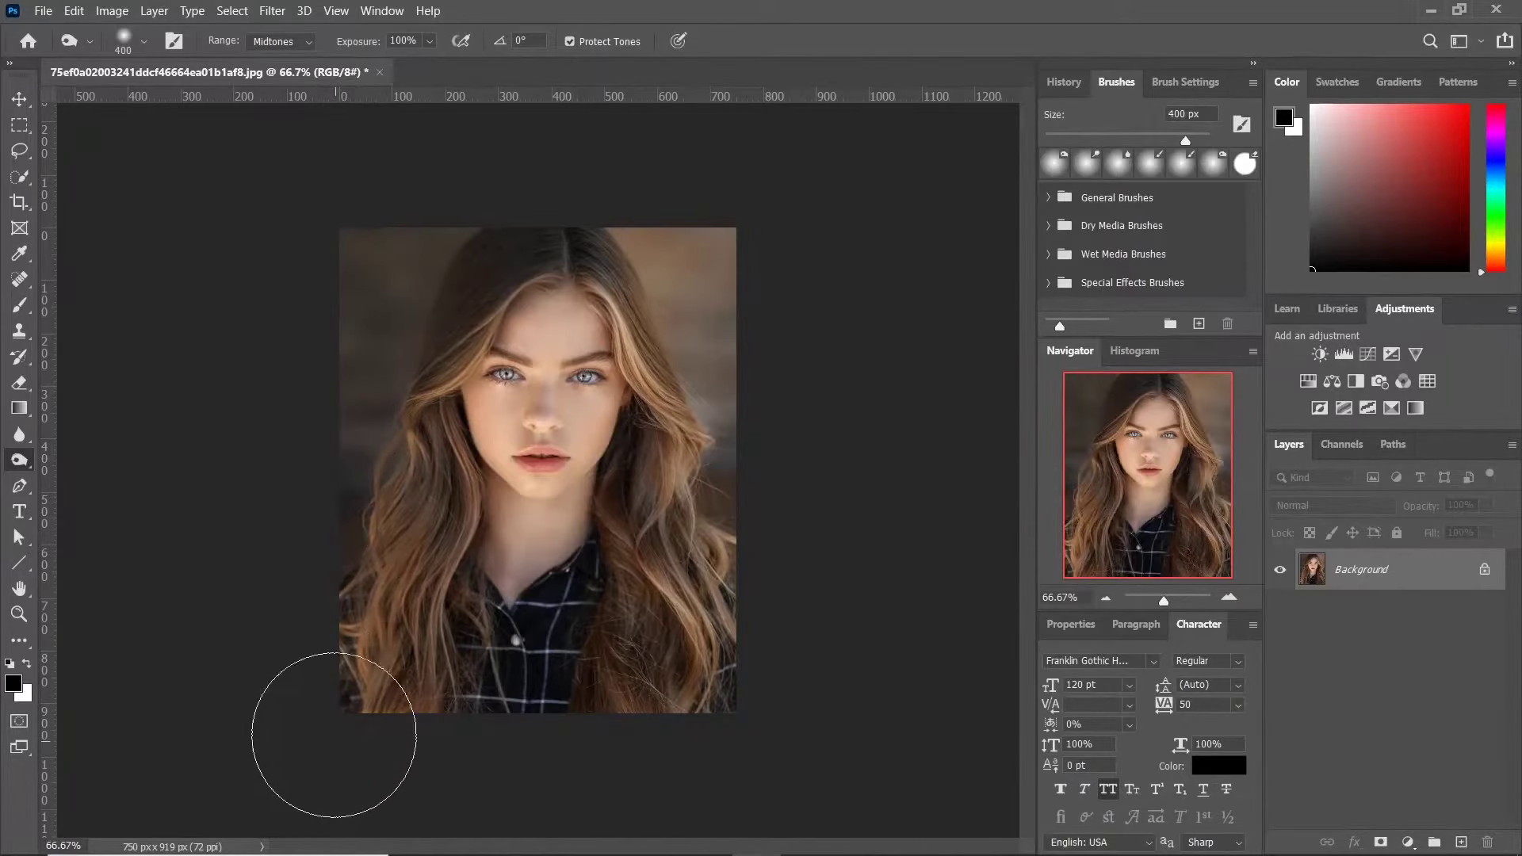
pyautogui.moveTo(454, 695); pyautogui.dragTo(578, 663)
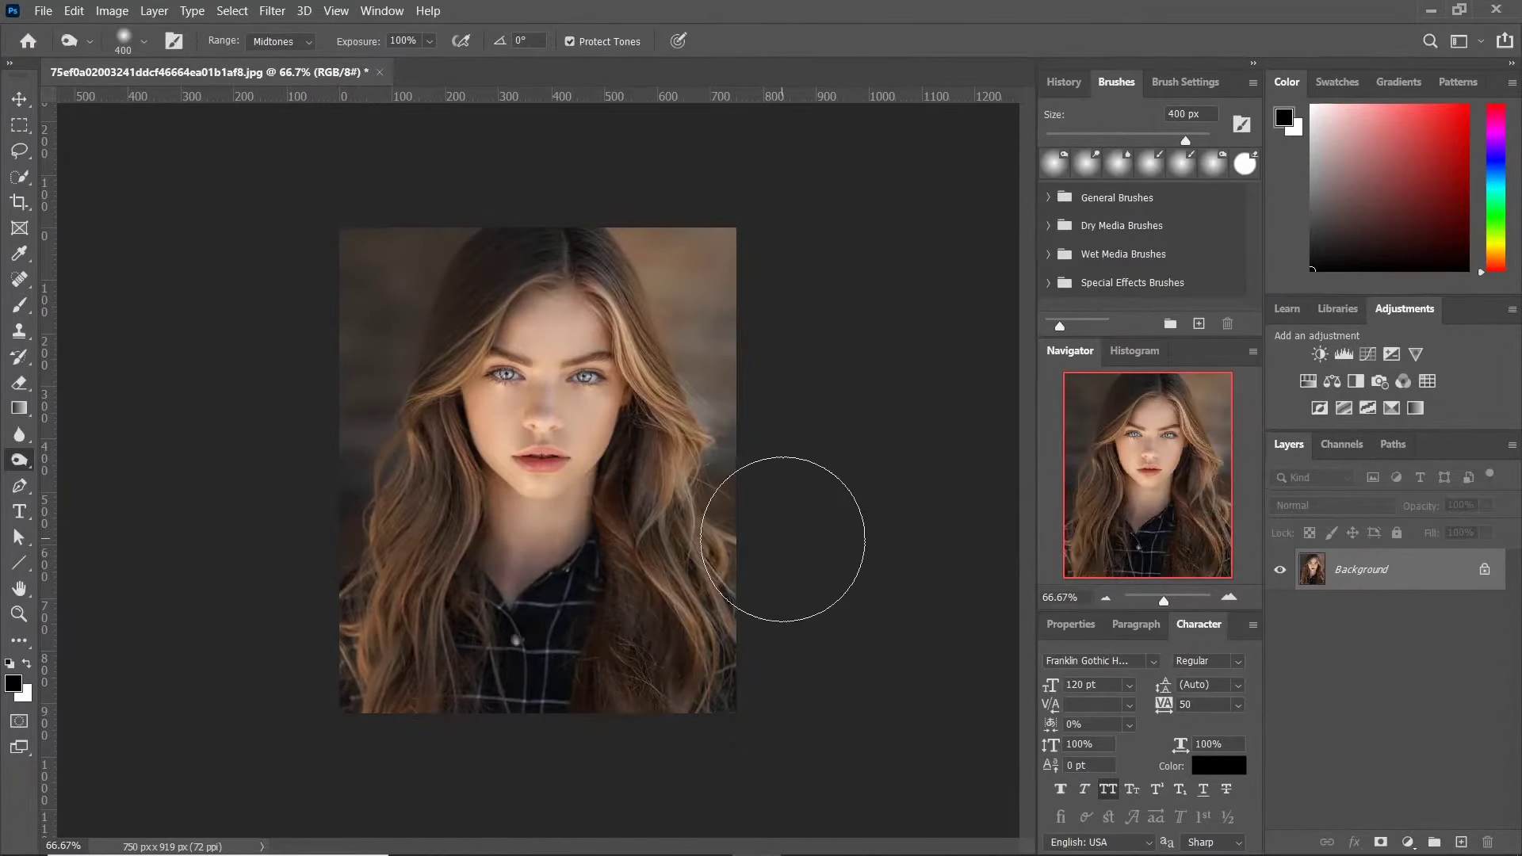
pyautogui.moveTo(776, 497); pyautogui.dragTo(740, 306)
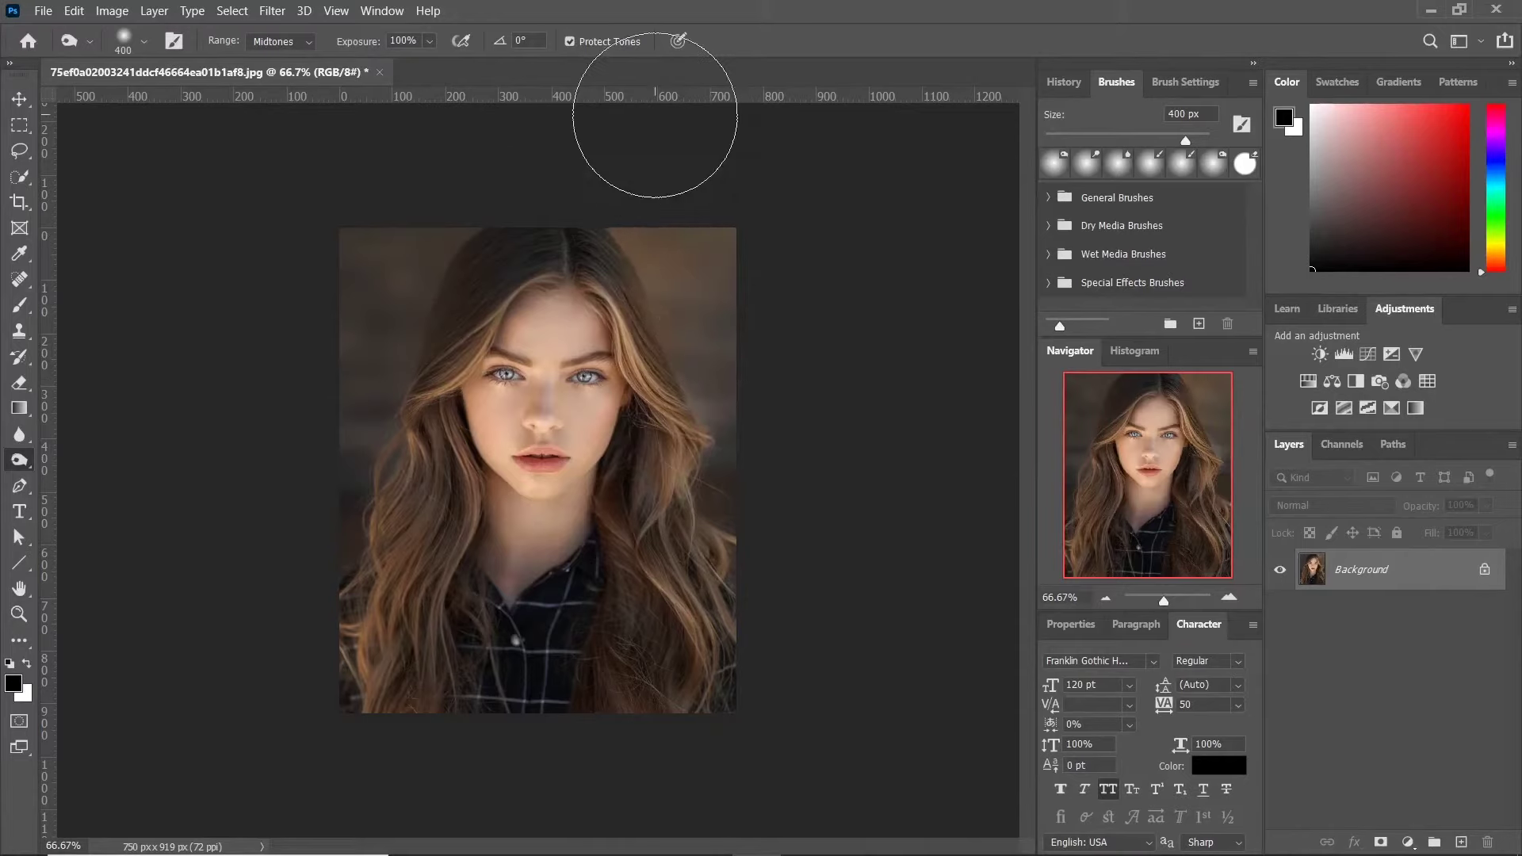
pyautogui.moveTo(727, 231)
pyautogui.mouseDown()
pyautogui.moveTo(601, 704)
pyautogui.moveTo(781, 543)
pyautogui.mouseUp()
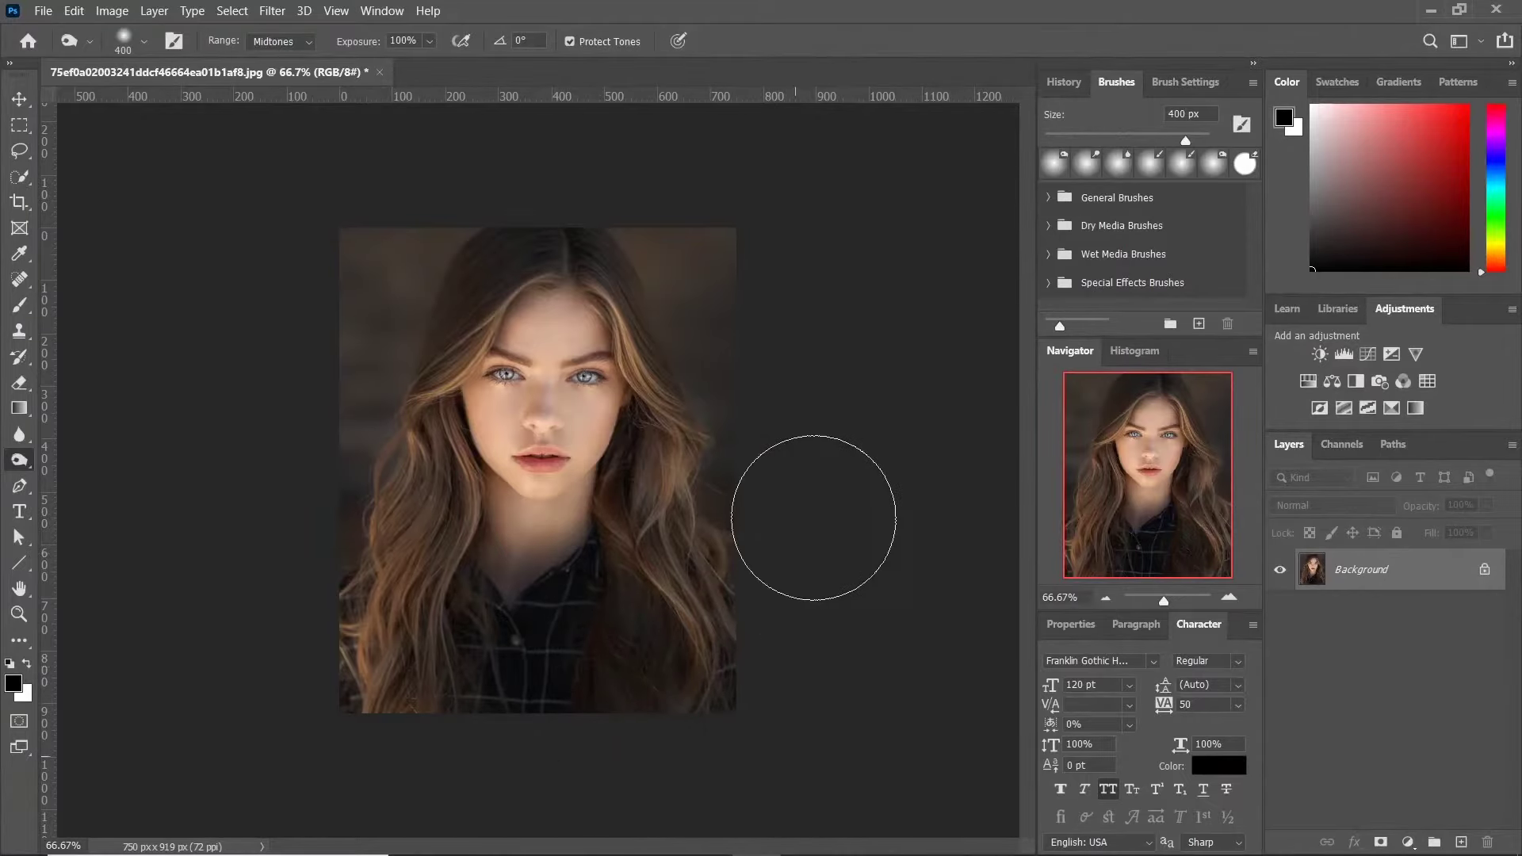
# Burn the left hair, top edge, neck and right hair further, then shrink the brush to 250 px.
pyautogui.moveTo(488, 667); pyautogui.dragTo(442, 201)
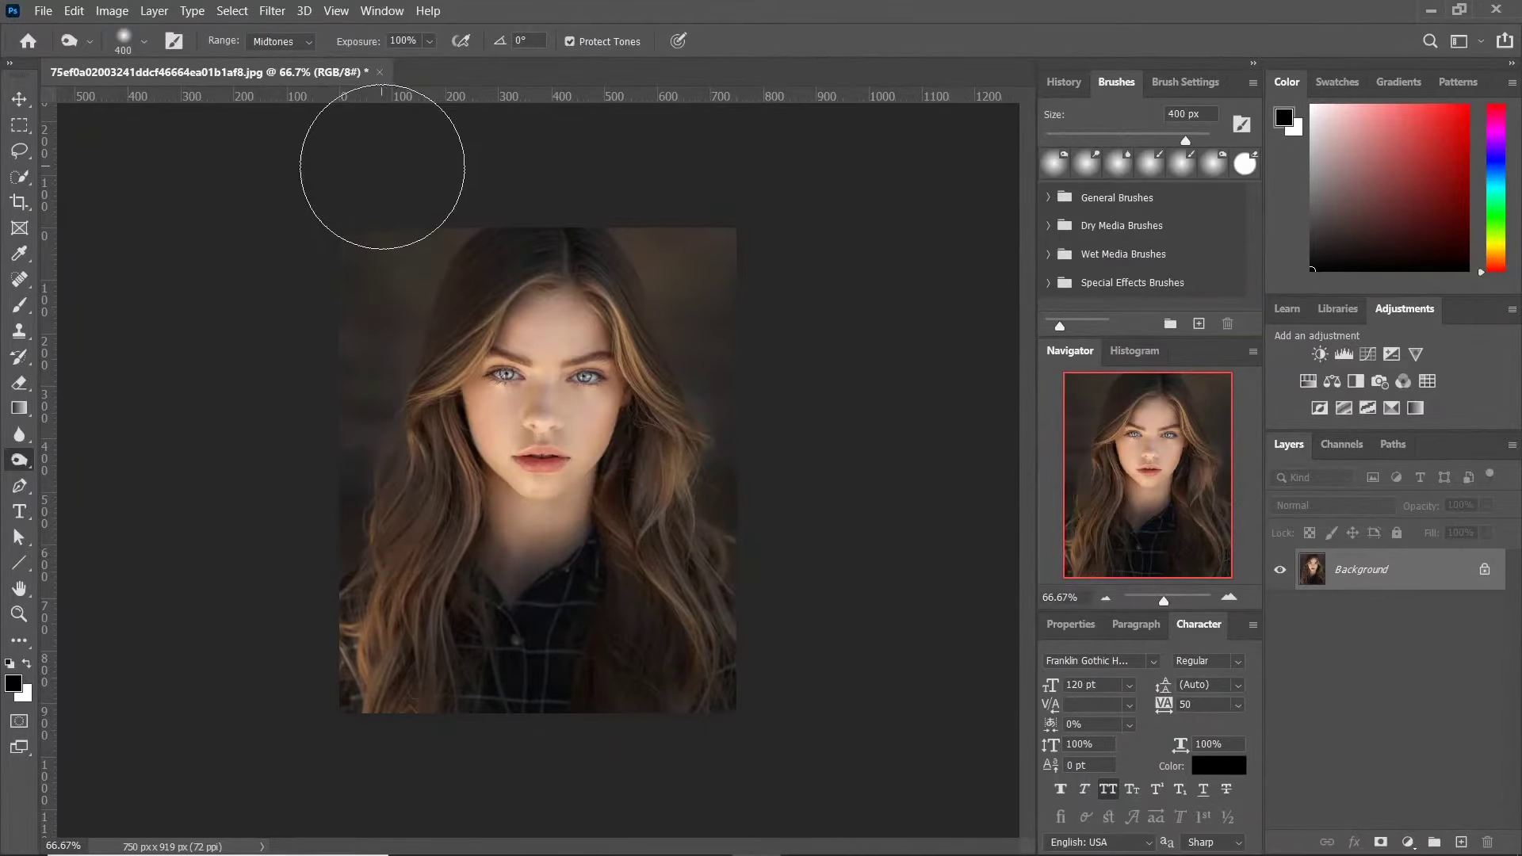
pyautogui.moveTo(316, 273); pyautogui.dragTo(627, 178)
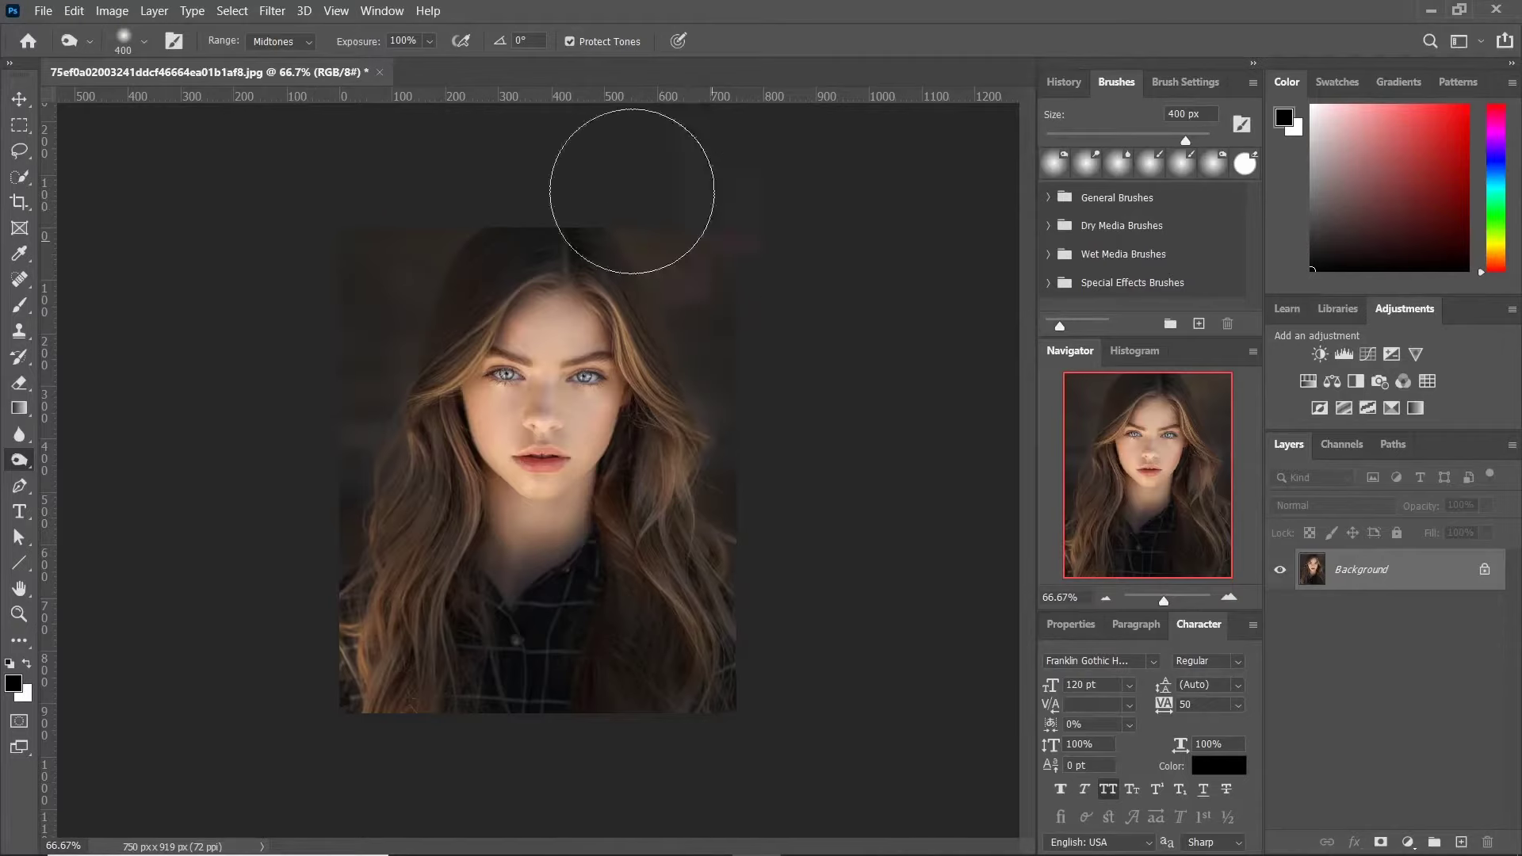
pyautogui.moveTo(264, 564)
pyautogui.mouseDown()
pyautogui.moveTo(364, 500)
pyautogui.moveTo(329, 502)
pyautogui.mouseUp()
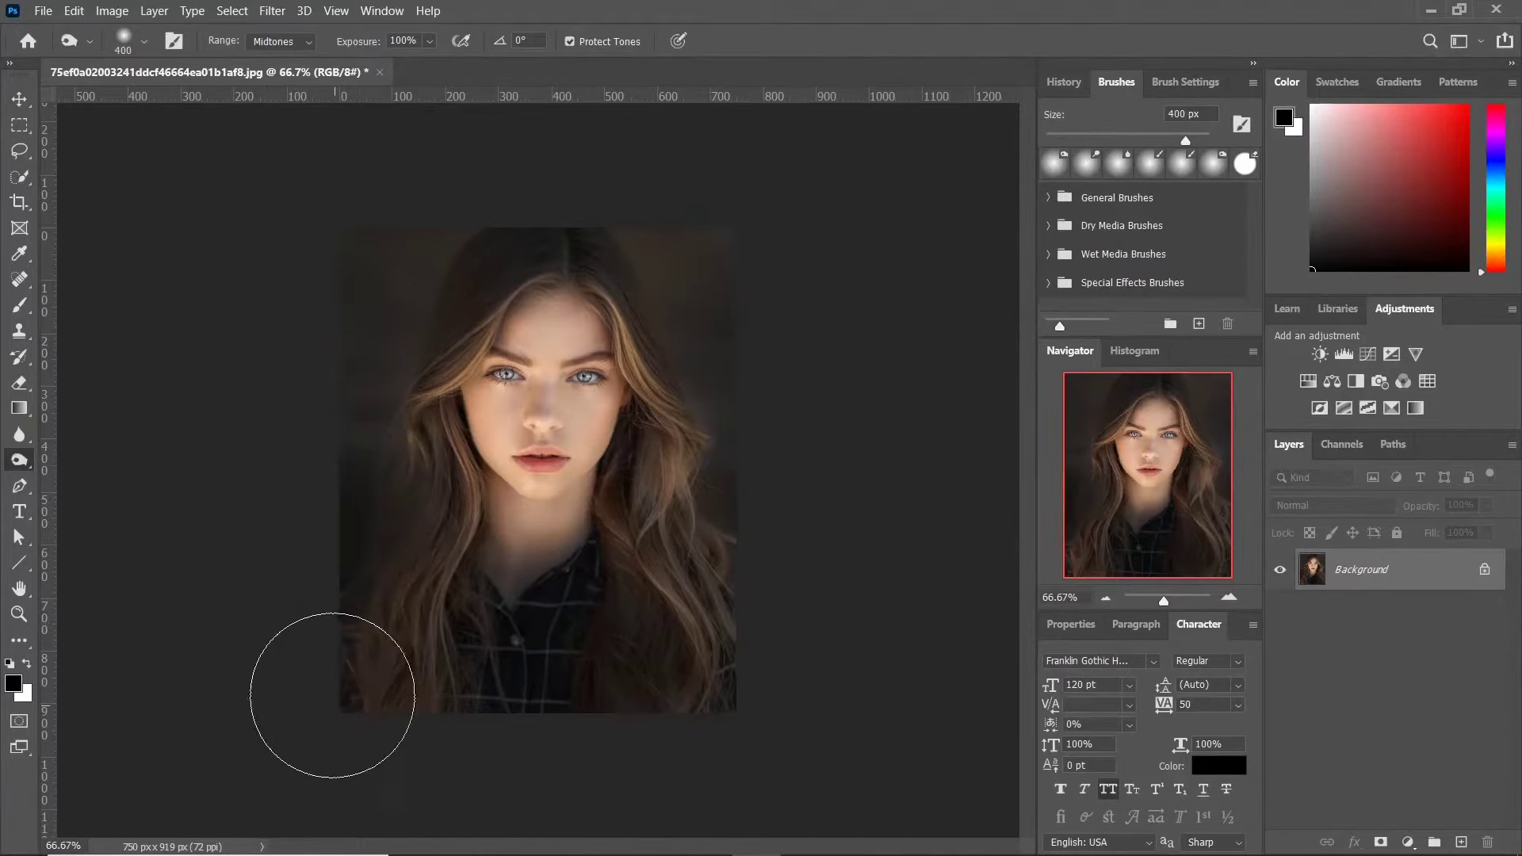
pyautogui.moveTo(560, 731)
pyautogui.mouseDown()
pyautogui.moveTo(529, 605)
pyautogui.moveTo(500, 707)
pyautogui.mouseUp()
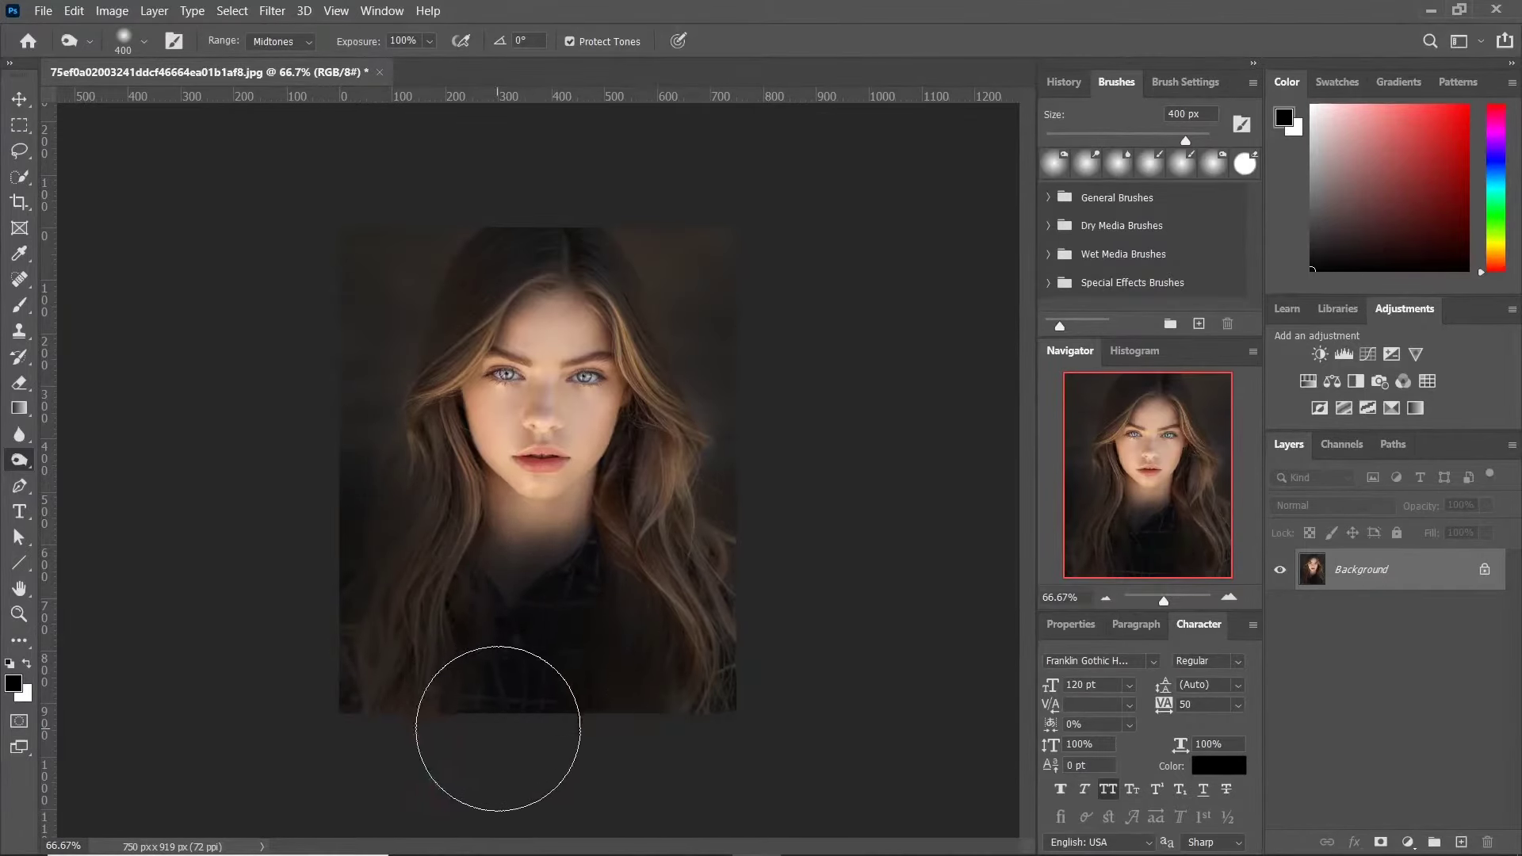
pyautogui.moveTo(761, 386); pyautogui.dragTo(791, 694)
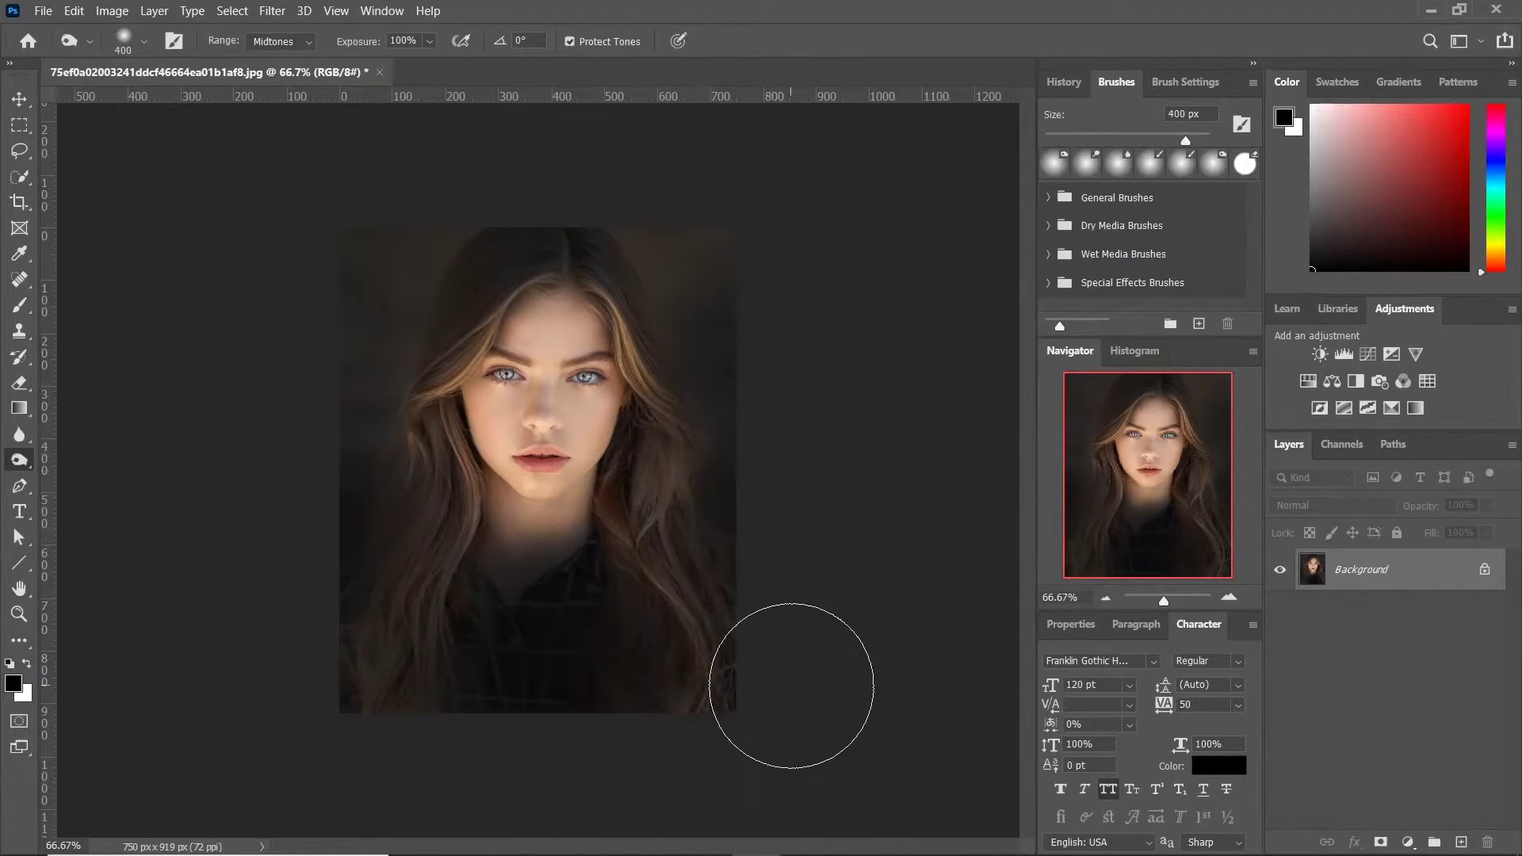
pyautogui.press('[')
pyautogui.press('[')
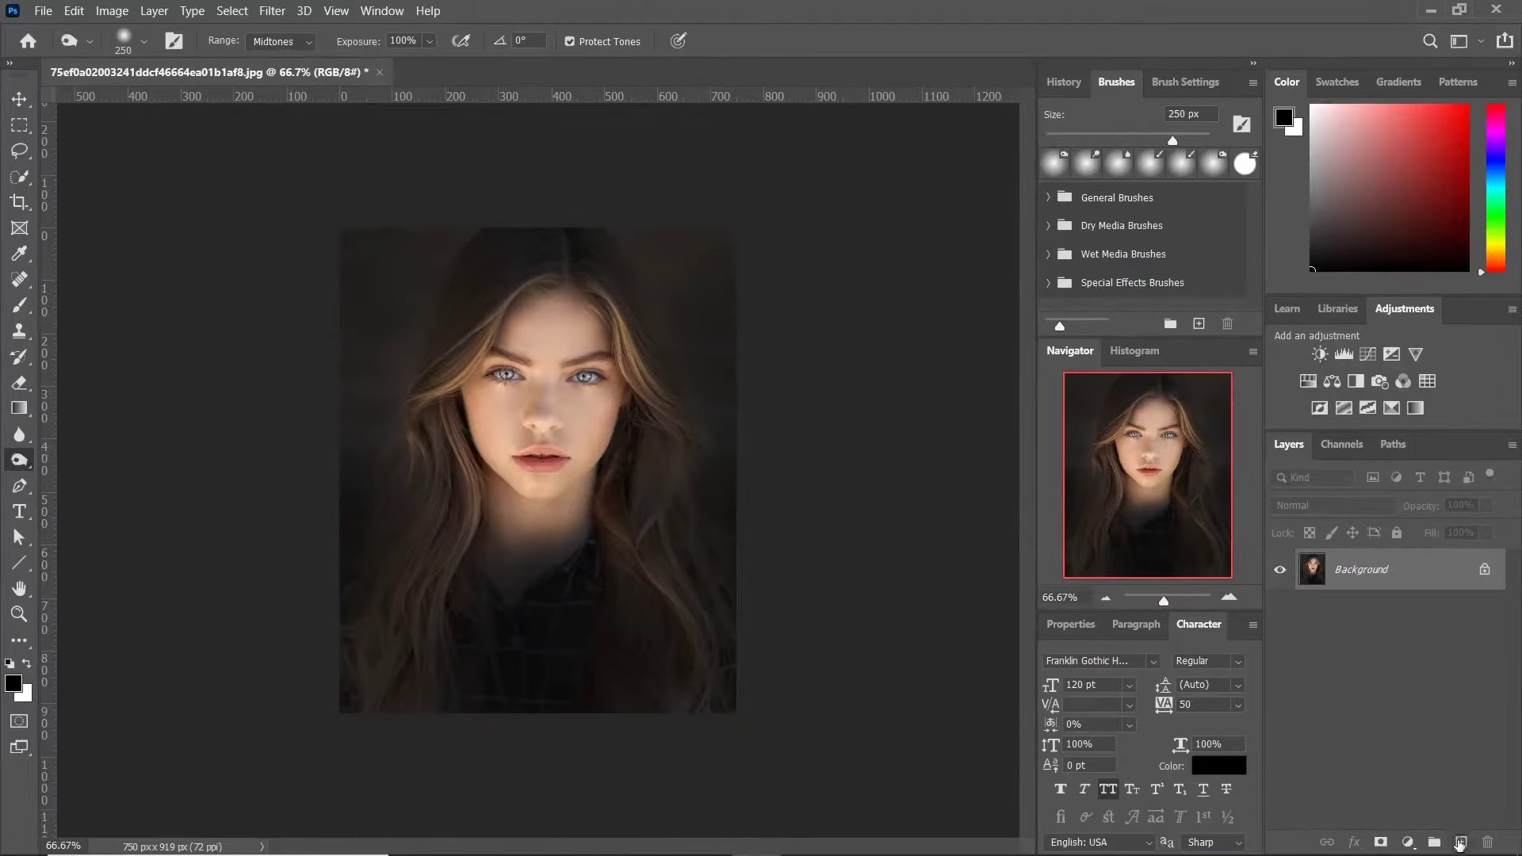
# Add a new layer and paint bright cyan over the portrait's left half with a smaller brush.
pyautogui.click(1461, 842)
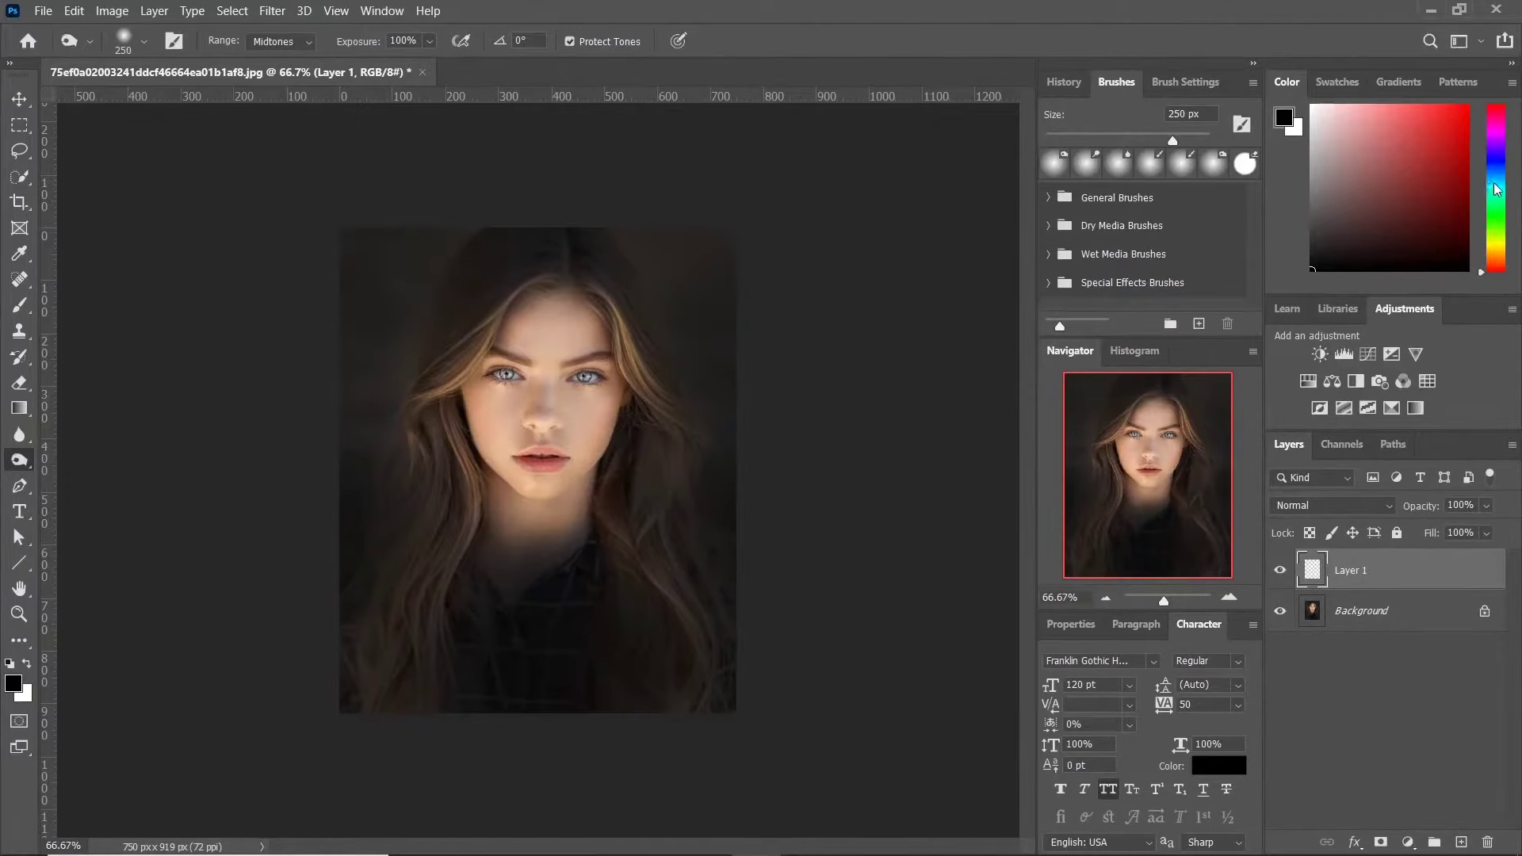
pyautogui.moveTo(1496, 189); pyautogui.dragTo(1499, 192)
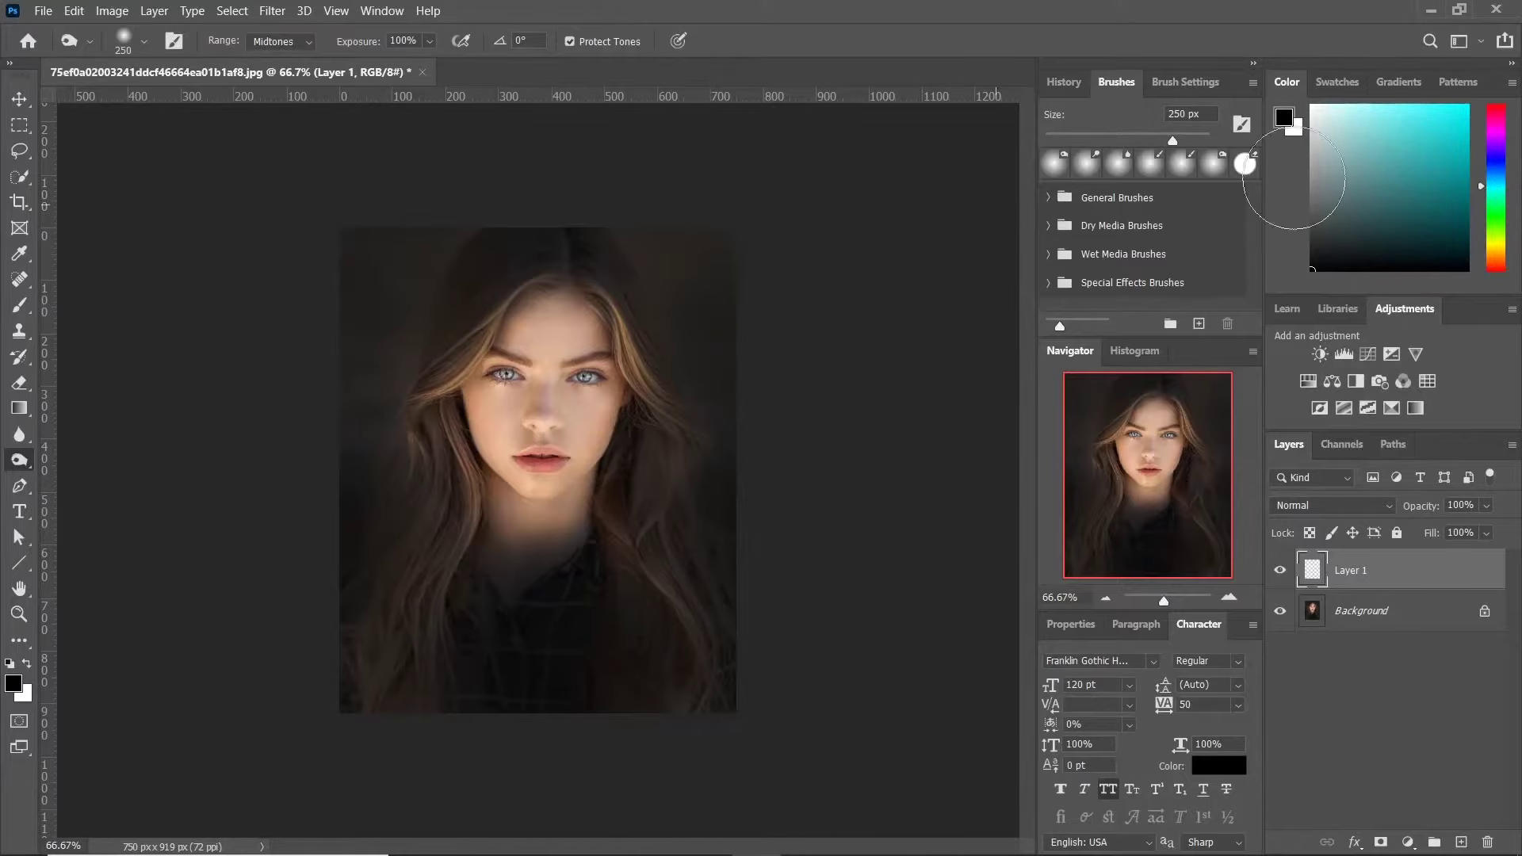
pyautogui.click(1472, 110)
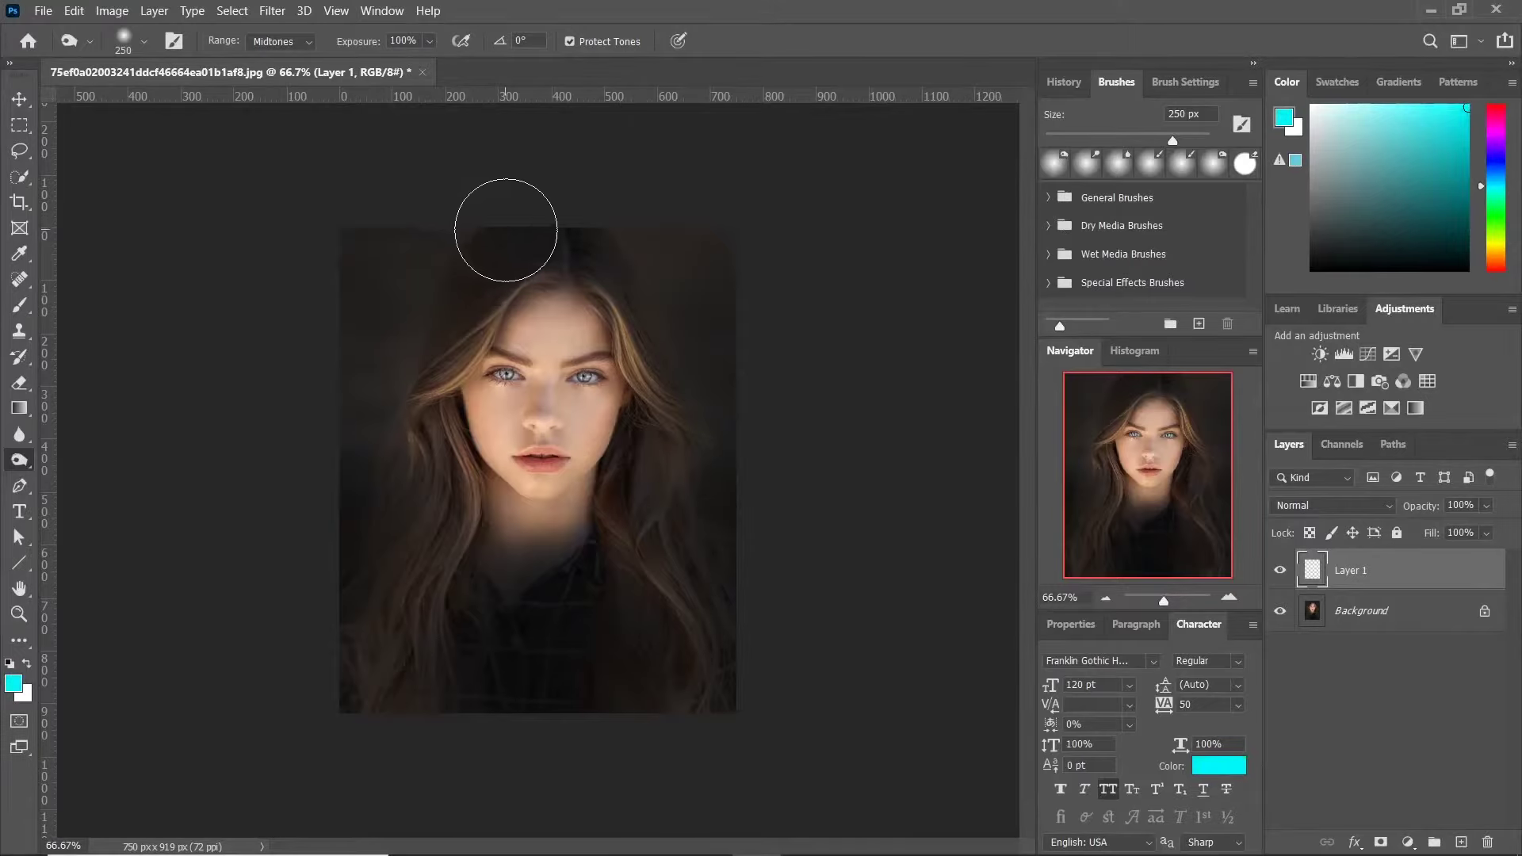
pyautogui.press('b')
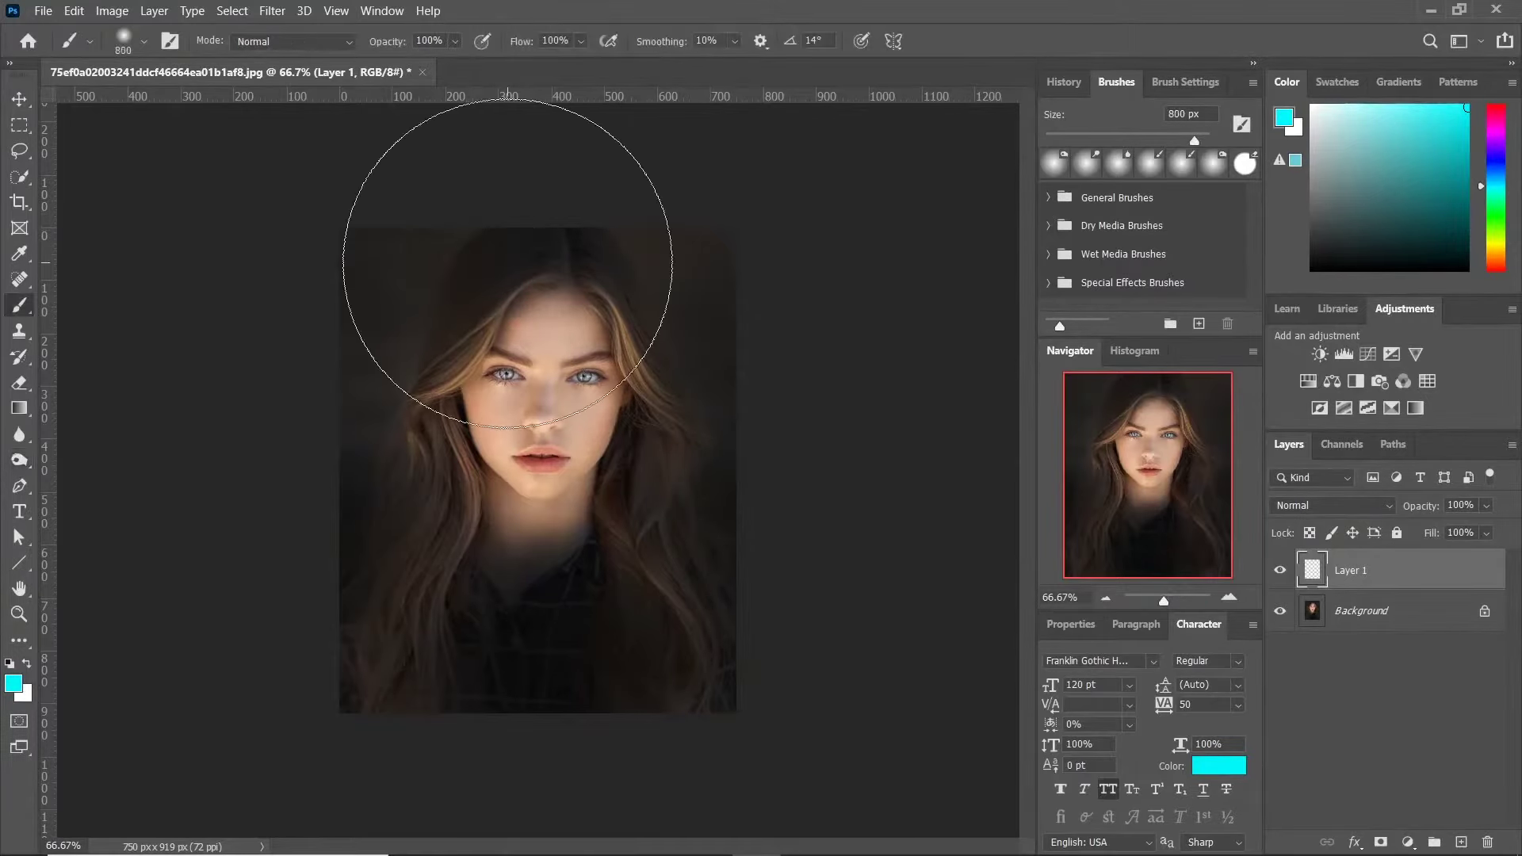
pyautogui.press('[')
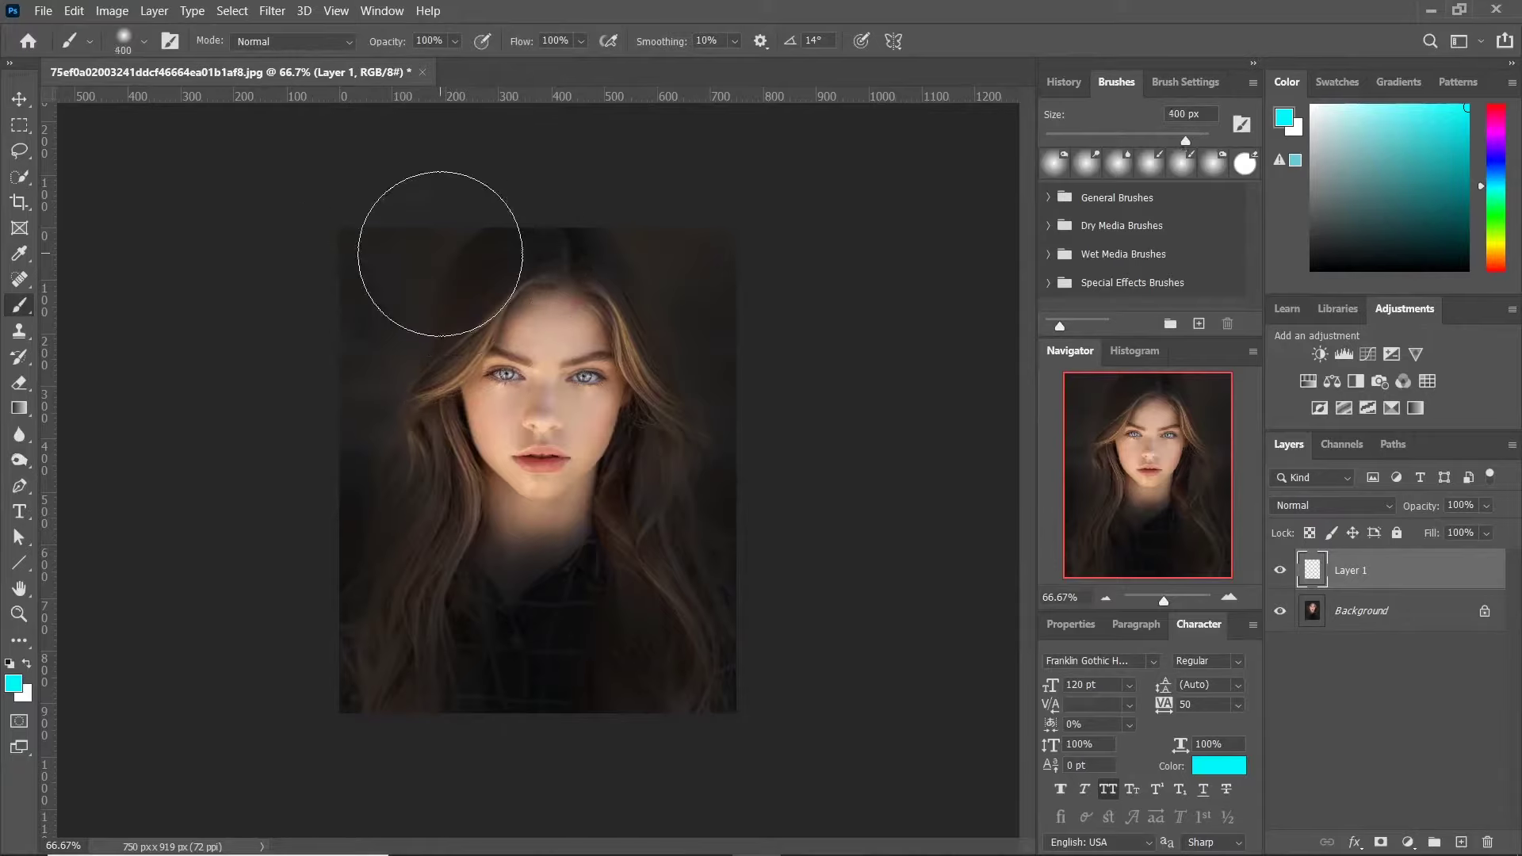
pyautogui.moveTo(476, 254)
pyautogui.mouseDown()
pyautogui.moveTo(468, 321)
pyautogui.moveTo(401, 392)
pyautogui.moveTo(391, 187)
pyautogui.moveTo(401, 527)
pyautogui.moveTo(419, 595)
pyautogui.moveTo(392, 663)
pyautogui.moveTo(401, 289)
pyautogui.moveTo(375, 381)
pyautogui.mouseUp()
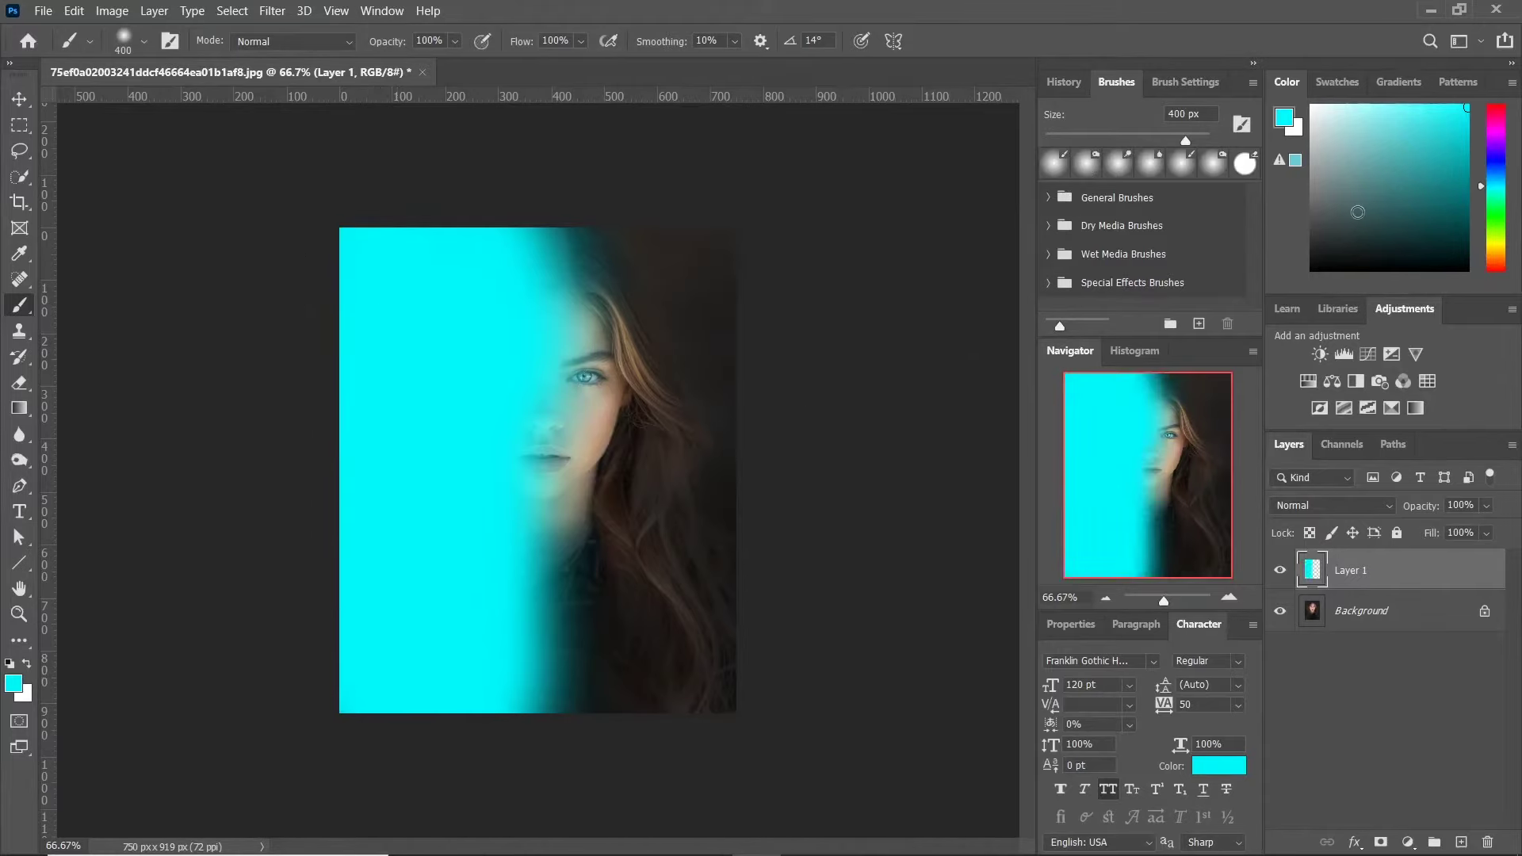
# Paint yellow over the right half and the lower-centre patch.
pyautogui.moveTo(1495, 216); pyautogui.dragTo(1498, 247)
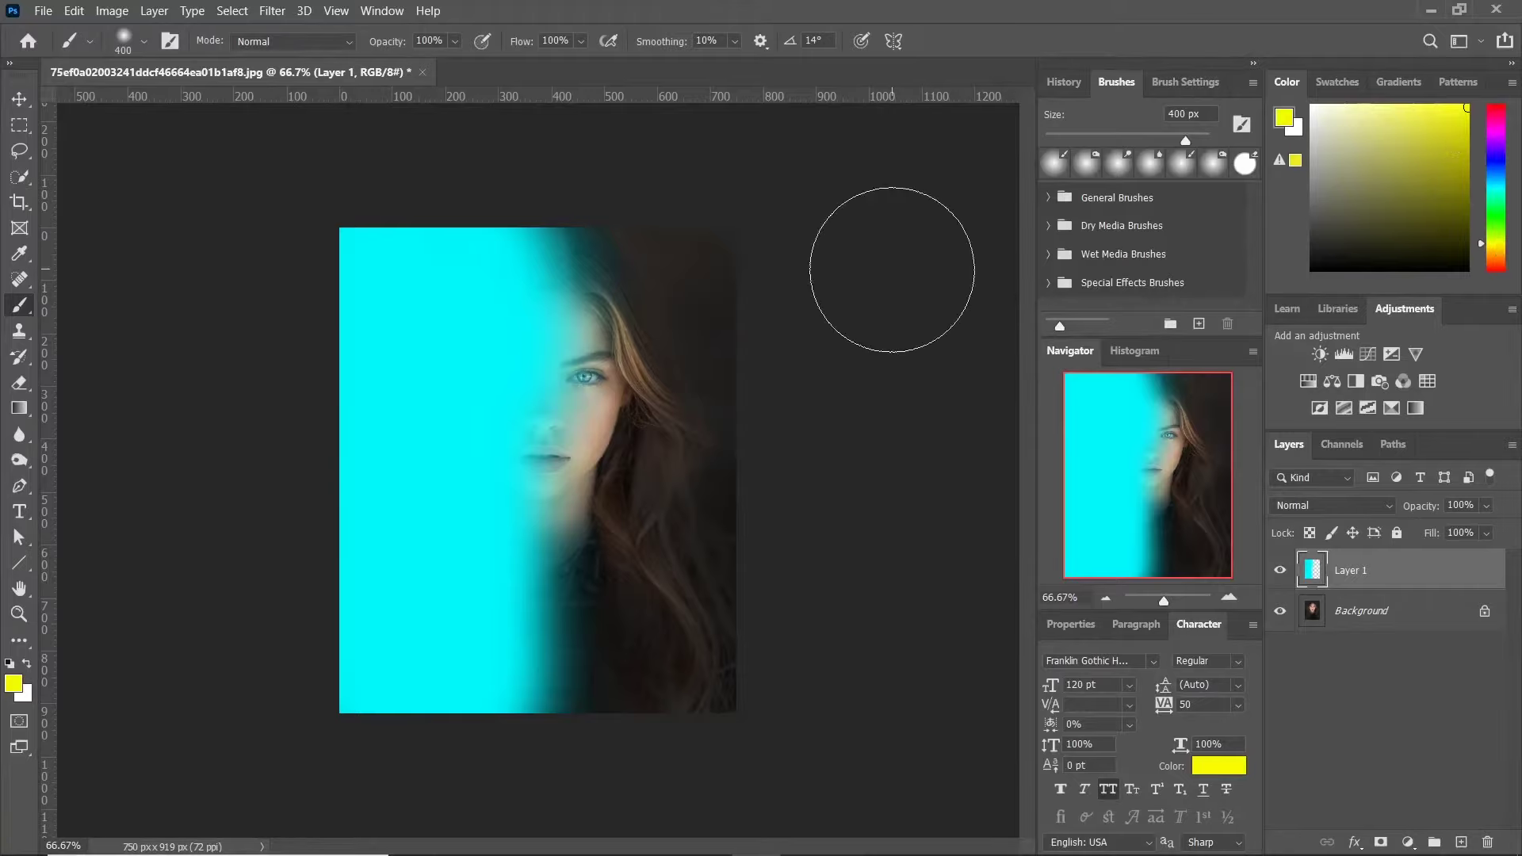
pyautogui.moveTo(656, 251)
pyautogui.mouseDown()
pyautogui.moveTo(715, 687)
pyautogui.moveTo(678, 391)
pyautogui.moveTo(645, 289)
pyautogui.moveTo(670, 646)
pyautogui.moveTo(622, 397)
pyautogui.moveTo(631, 635)
pyautogui.moveTo(651, 677)
pyautogui.mouseUp()
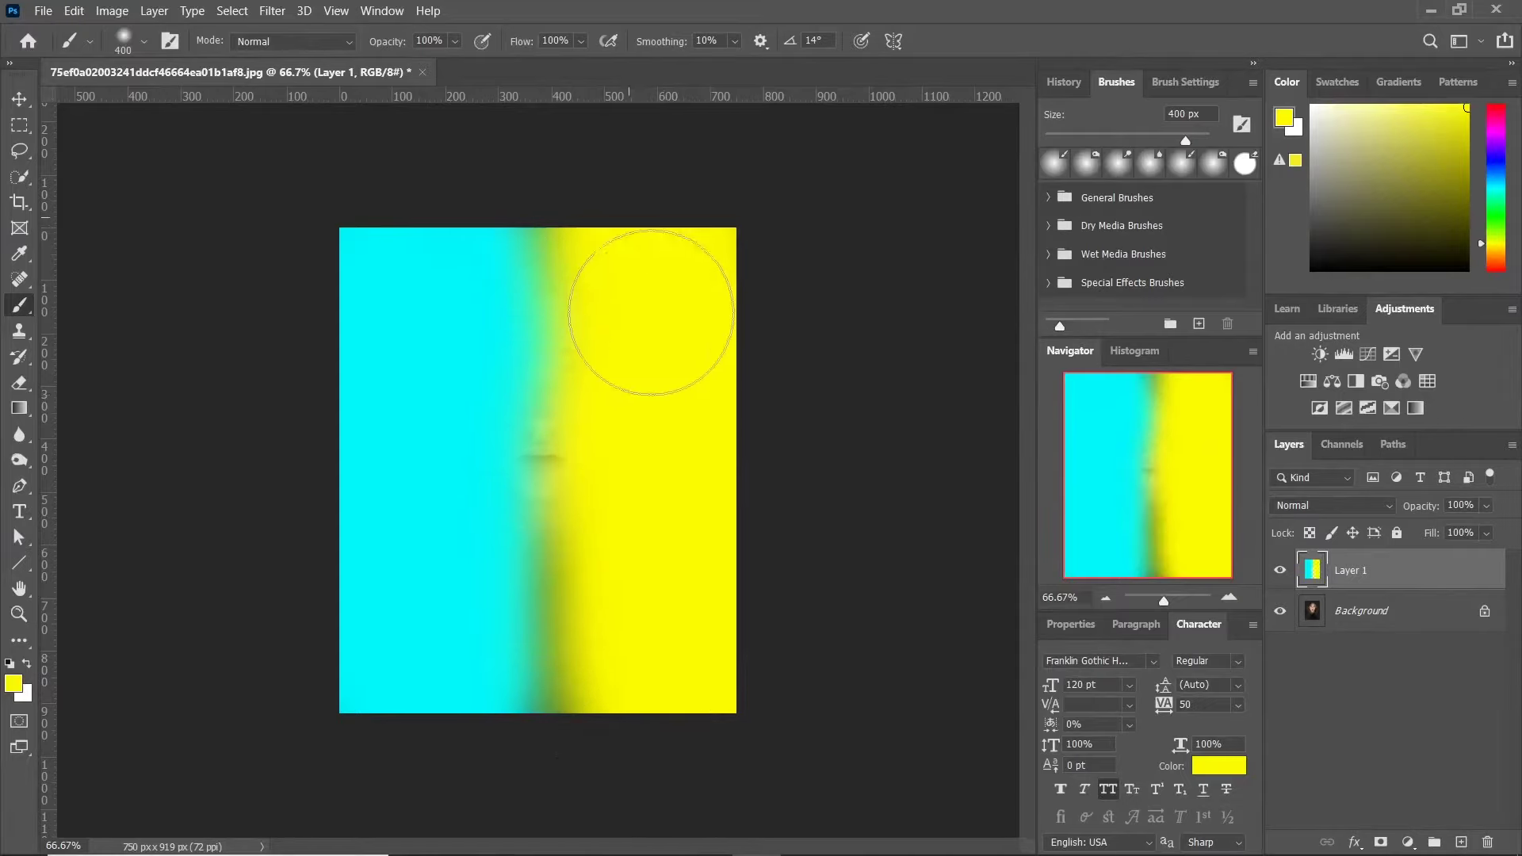
pyautogui.moveTo(646, 441); pyautogui.dragTo(663, 774)
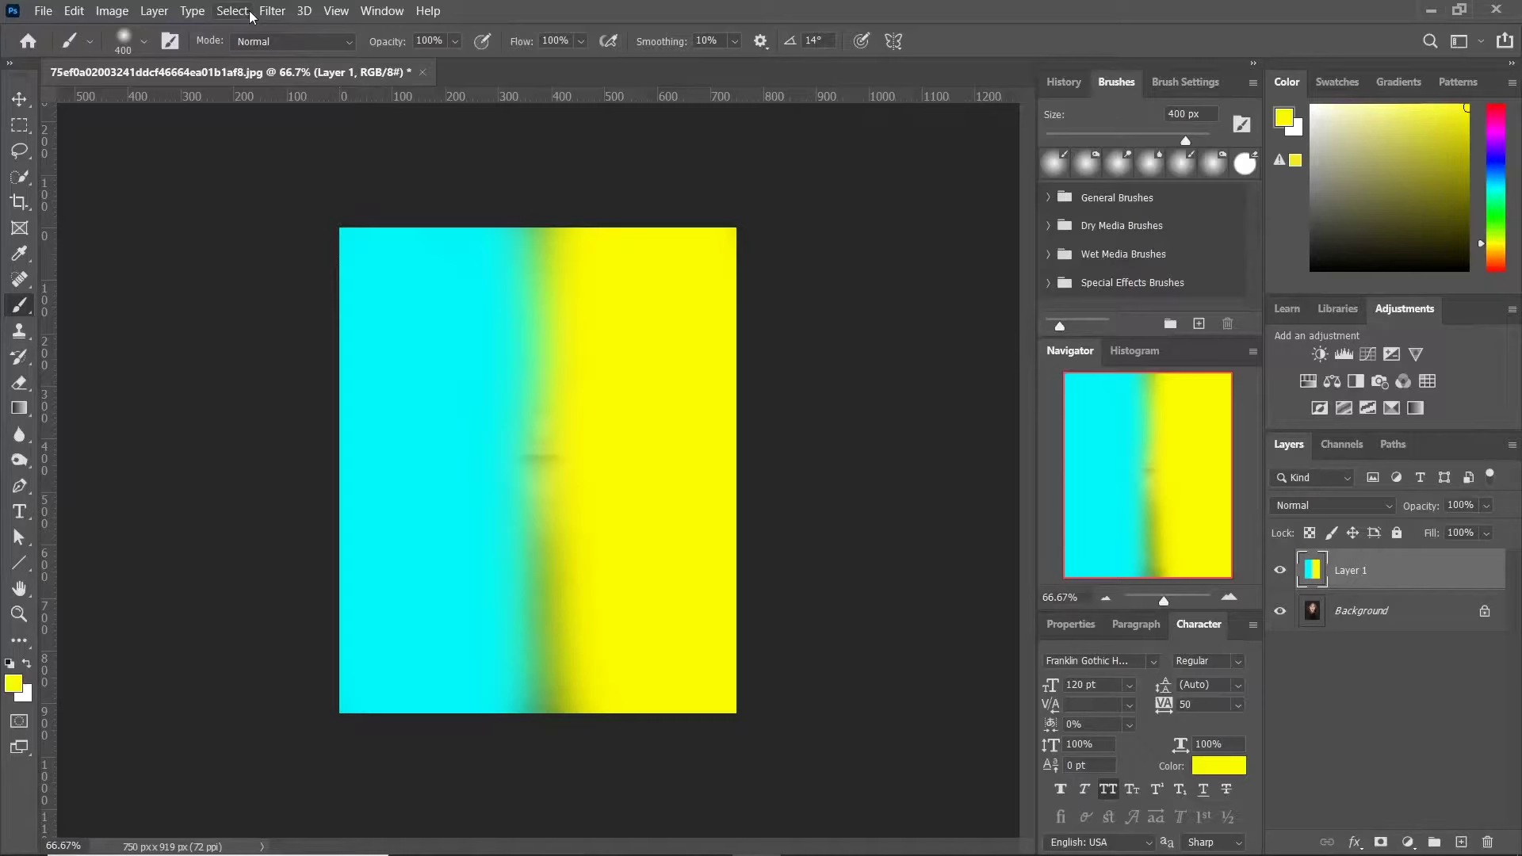
# Apply a Gaussian Blur of about 42.9 pixels to the cyan-yellow layer.
pyautogui.click(271, 11)
pyautogui.moveTo(283, 221)
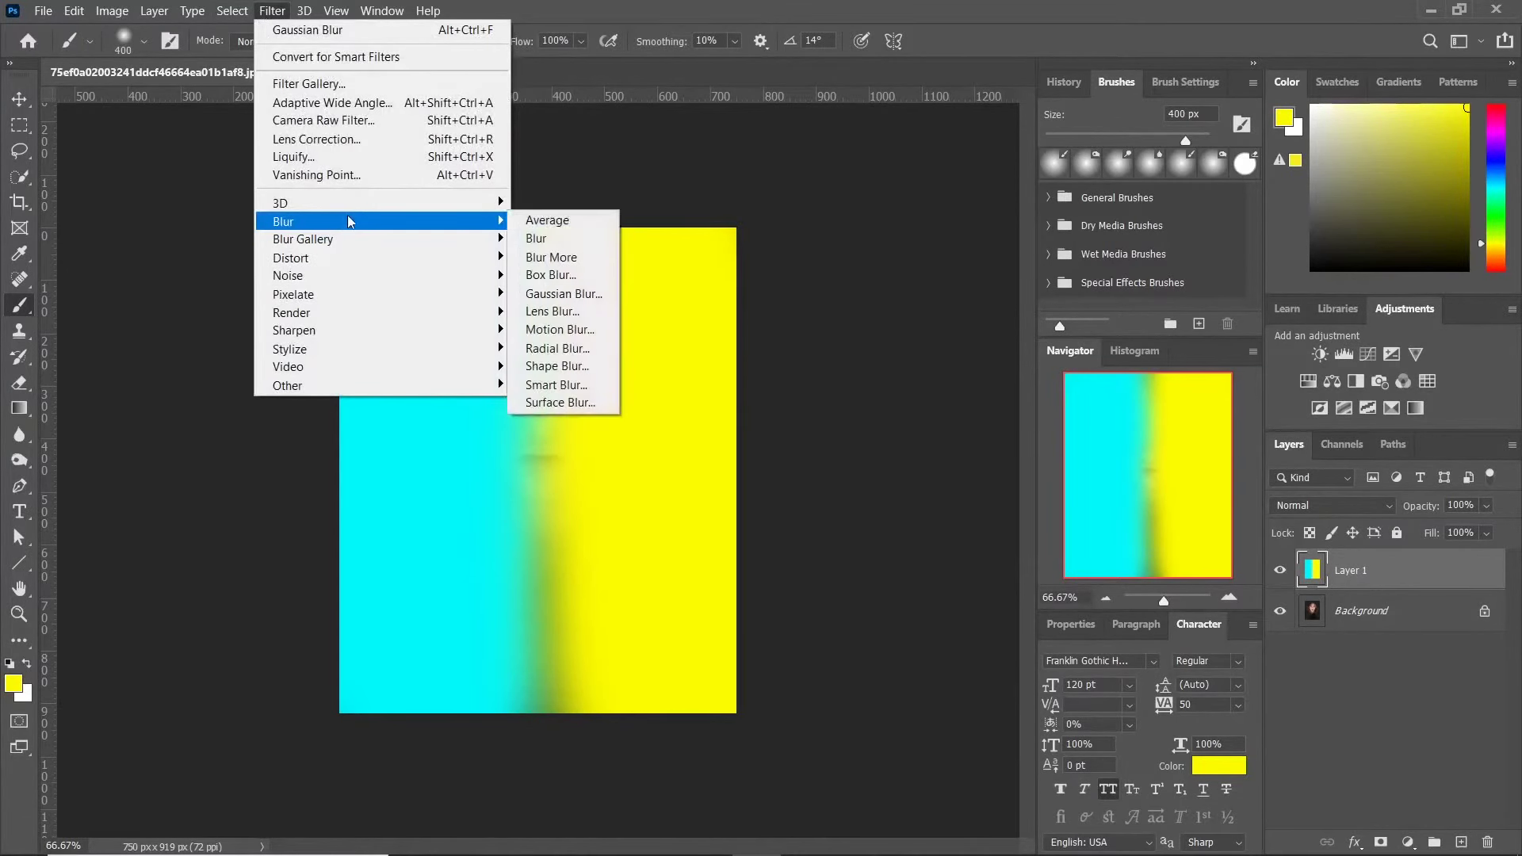
pyautogui.click(553, 297)
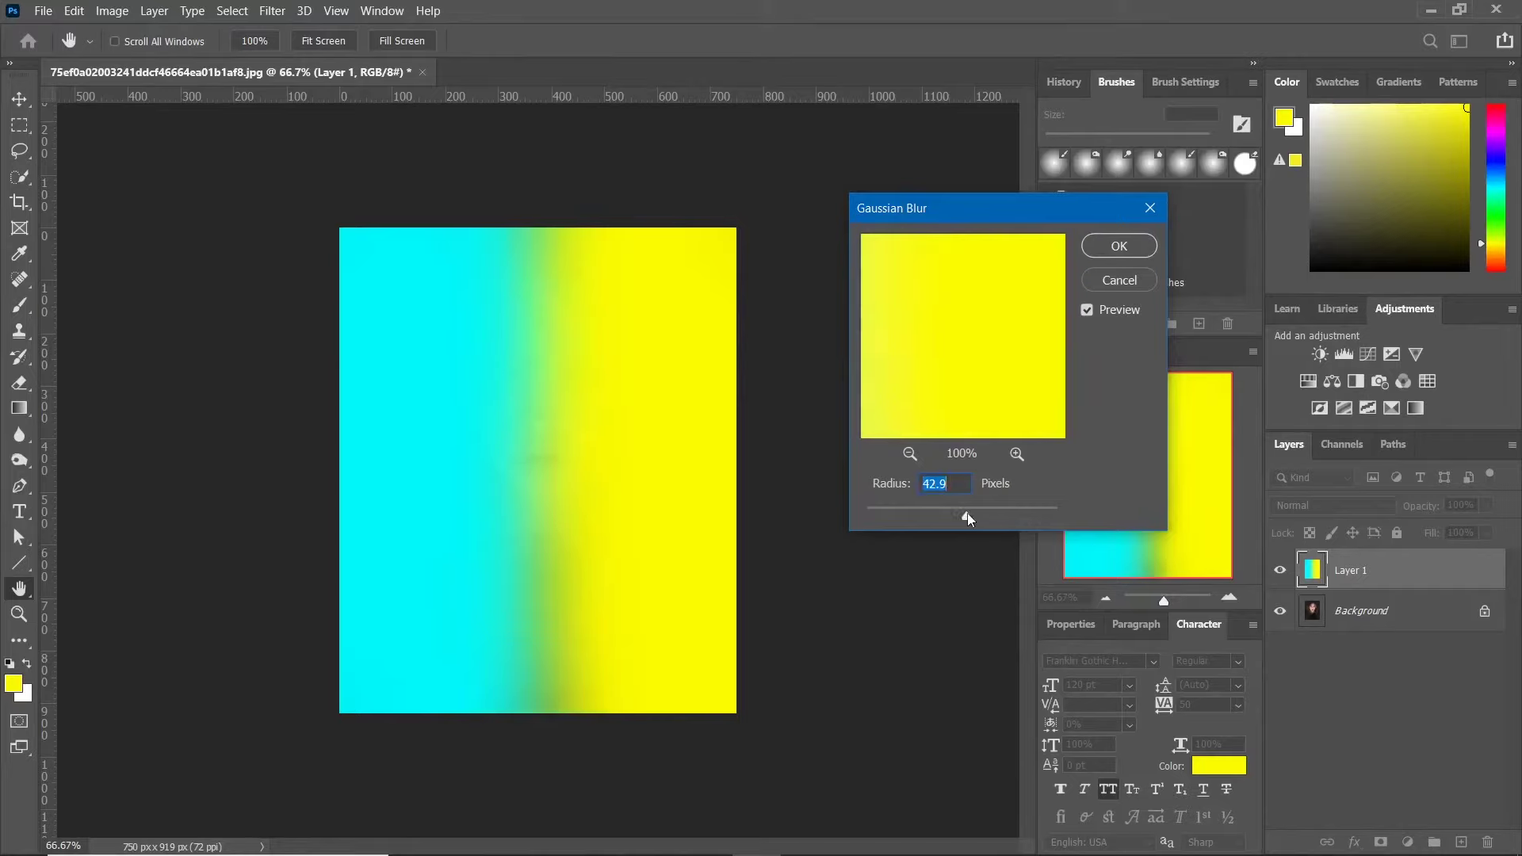
pyautogui.click(1097, 252)
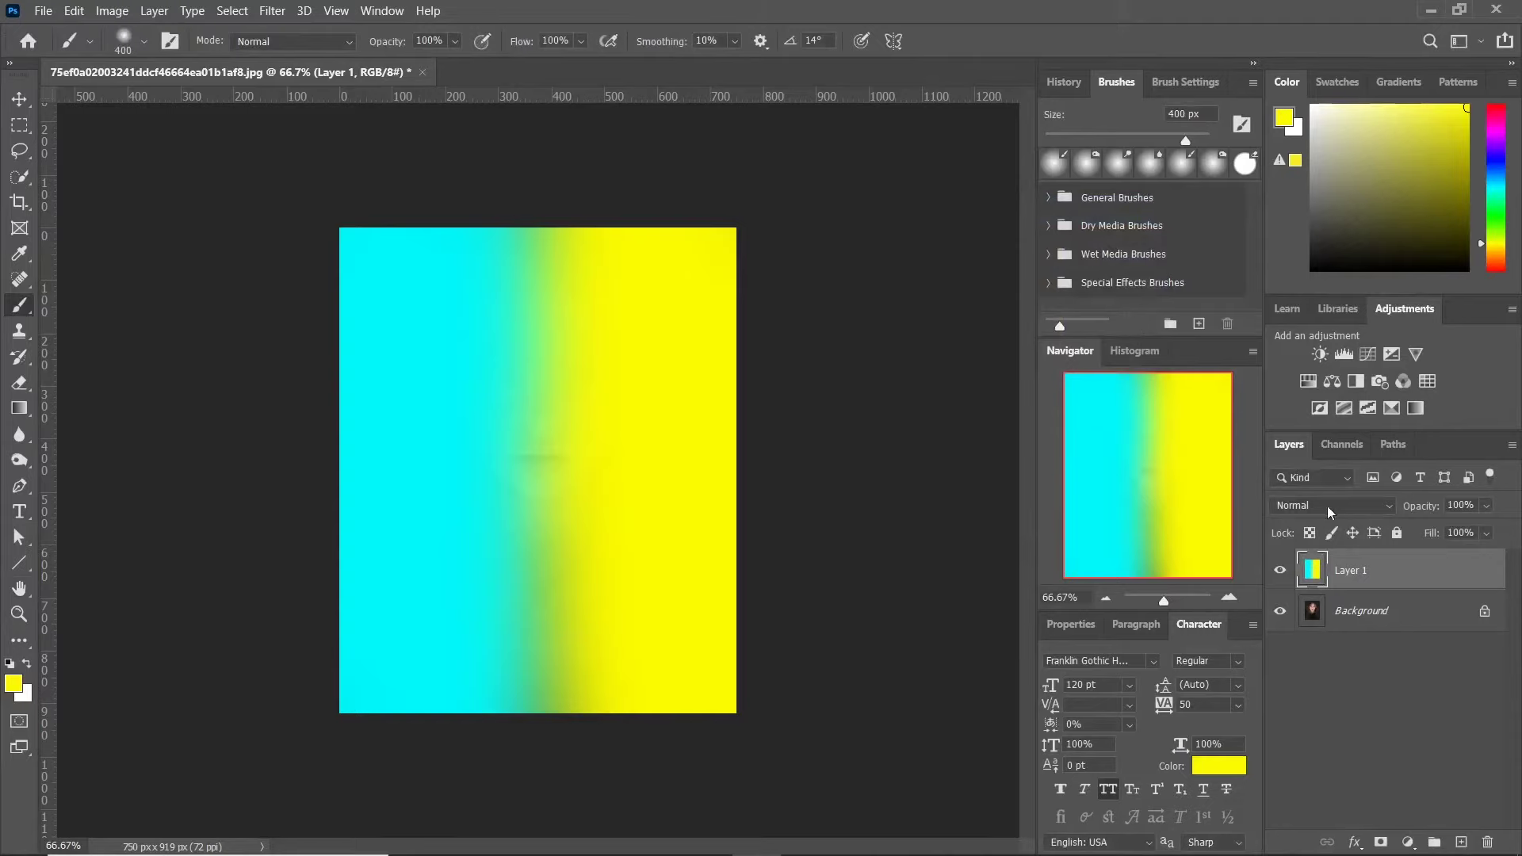
# Set Layer 1 to Subtract blend mode and lower its Fill to 74%.
pyautogui.click(1380, 510)
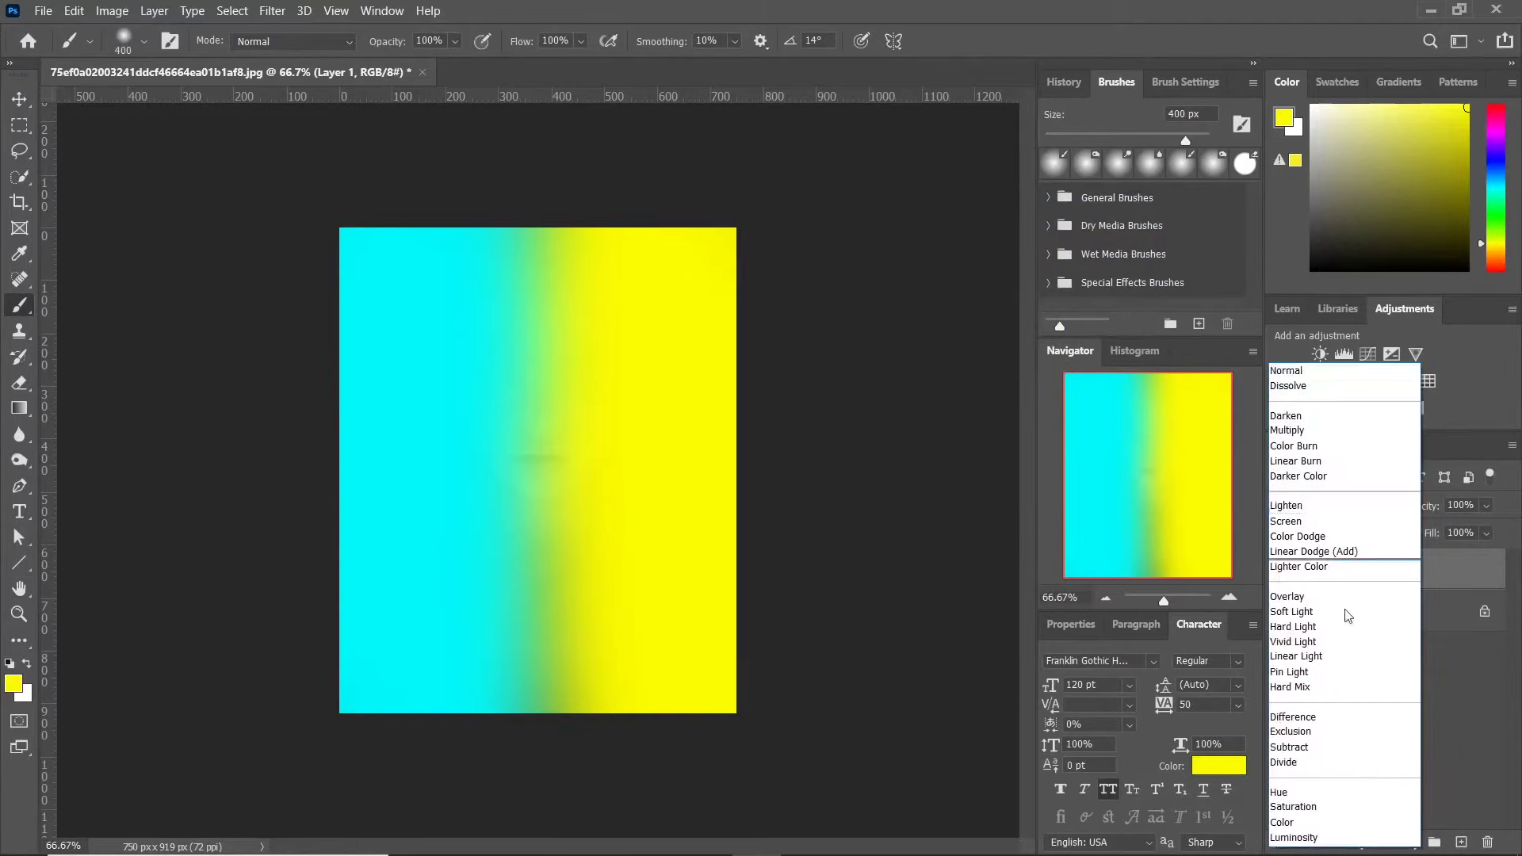
pyautogui.click(1308, 750)
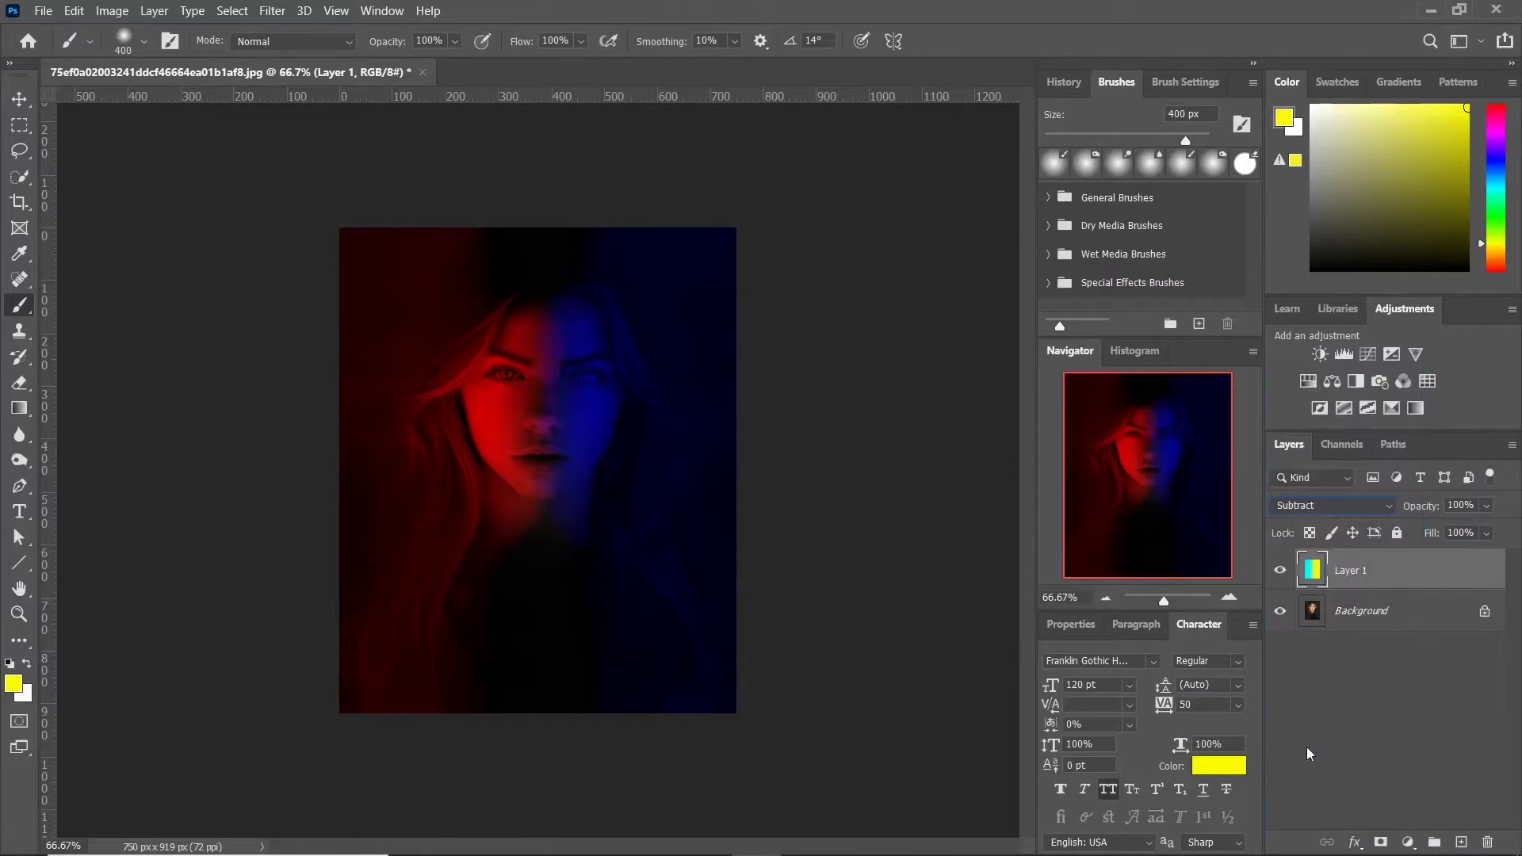
pyautogui.click(1486, 535)
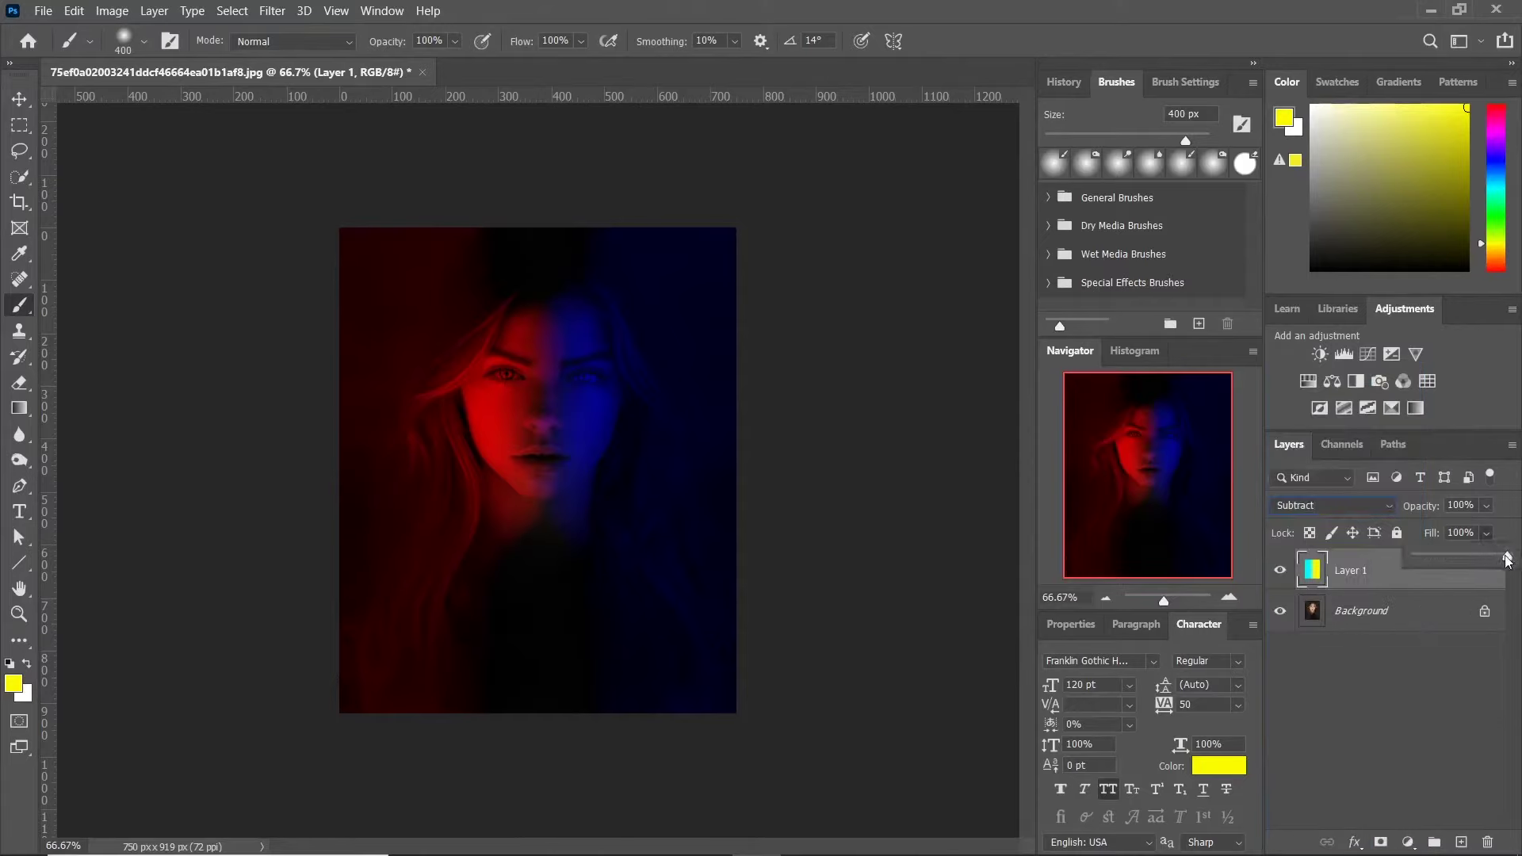
pyautogui.moveTo(1503, 561); pyautogui.dragTo(1491, 561)
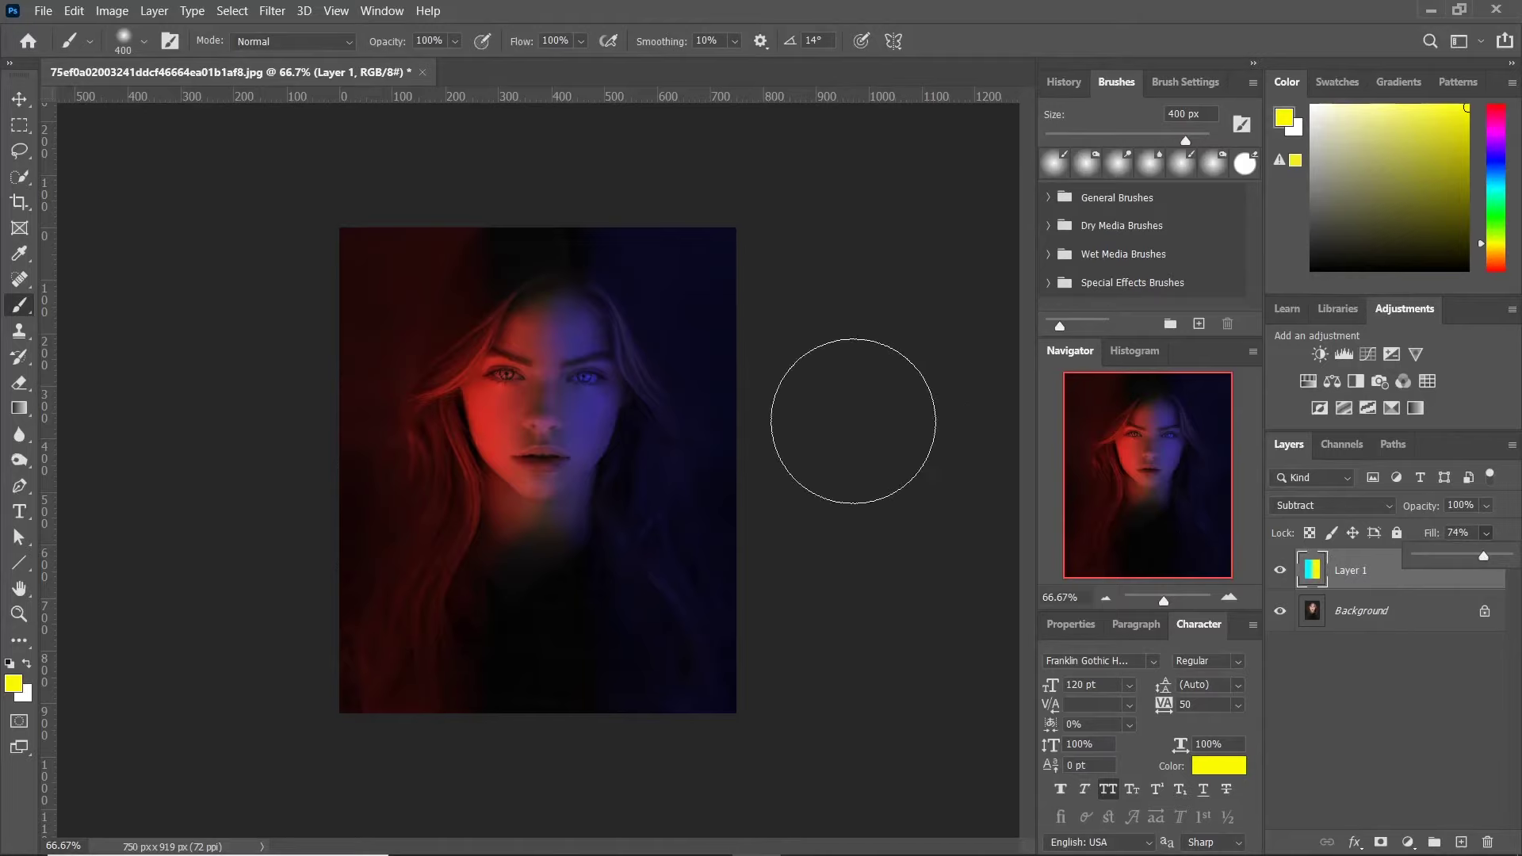
pyautogui.click(1369, 583)
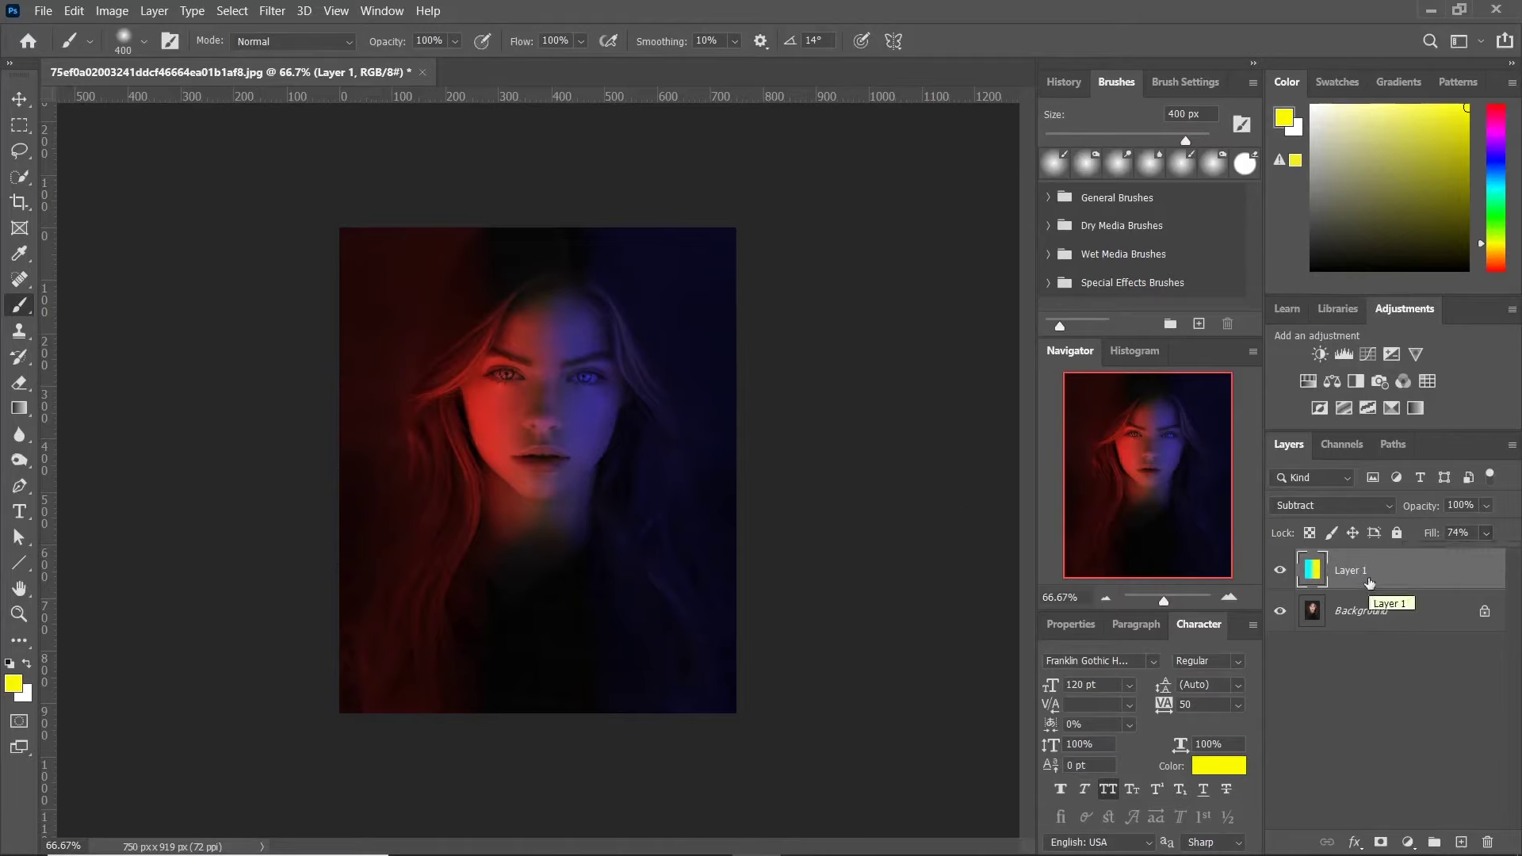
# Switch to the Move tool, then the Brush, and select the Background layer.
pyautogui.press('v')
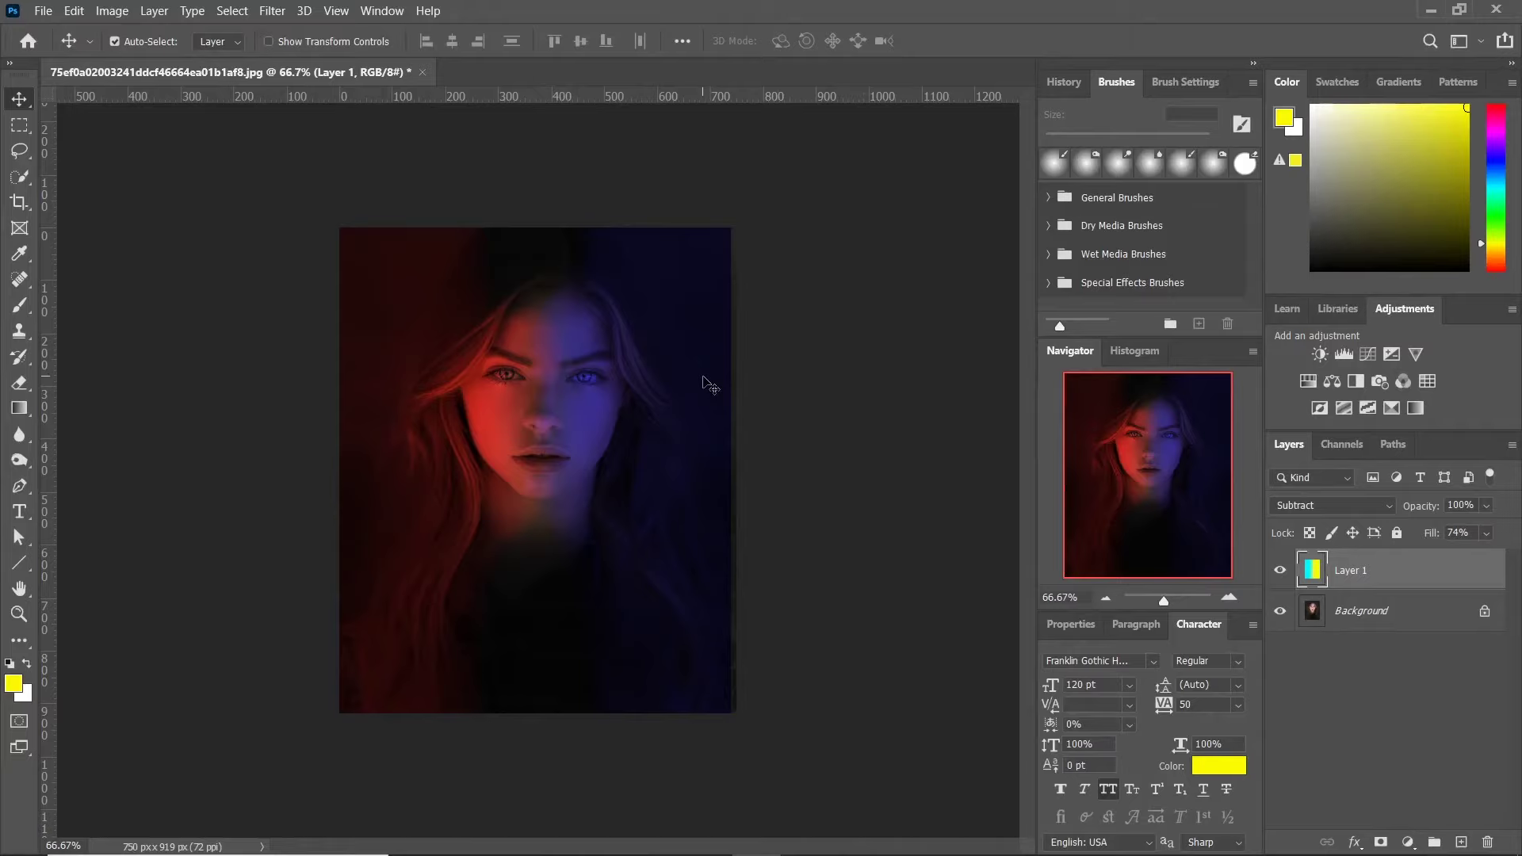
pyautogui.press('b')
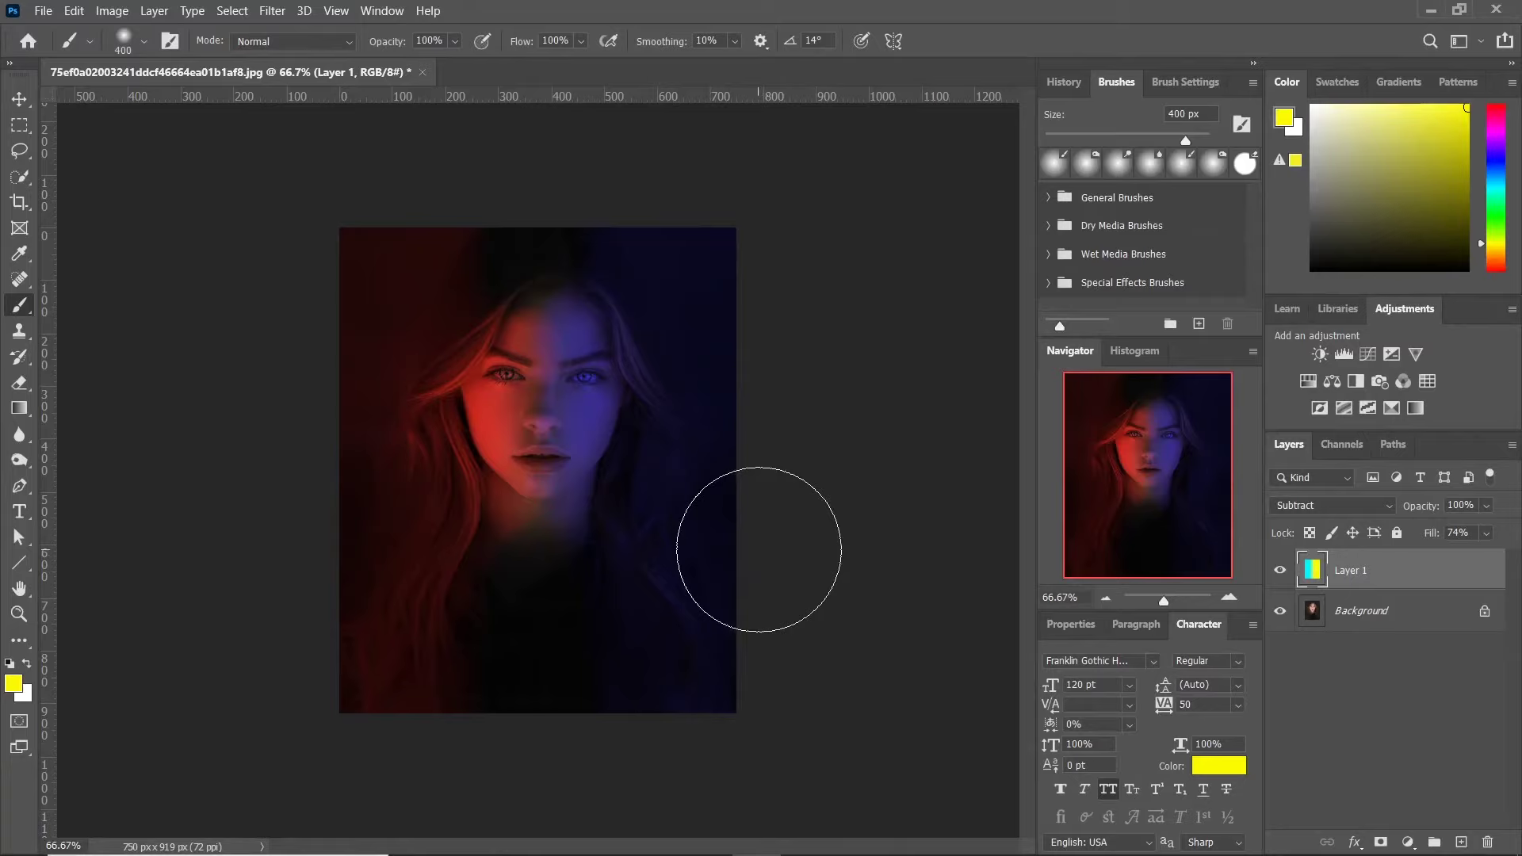
pyautogui.click(1380, 613)
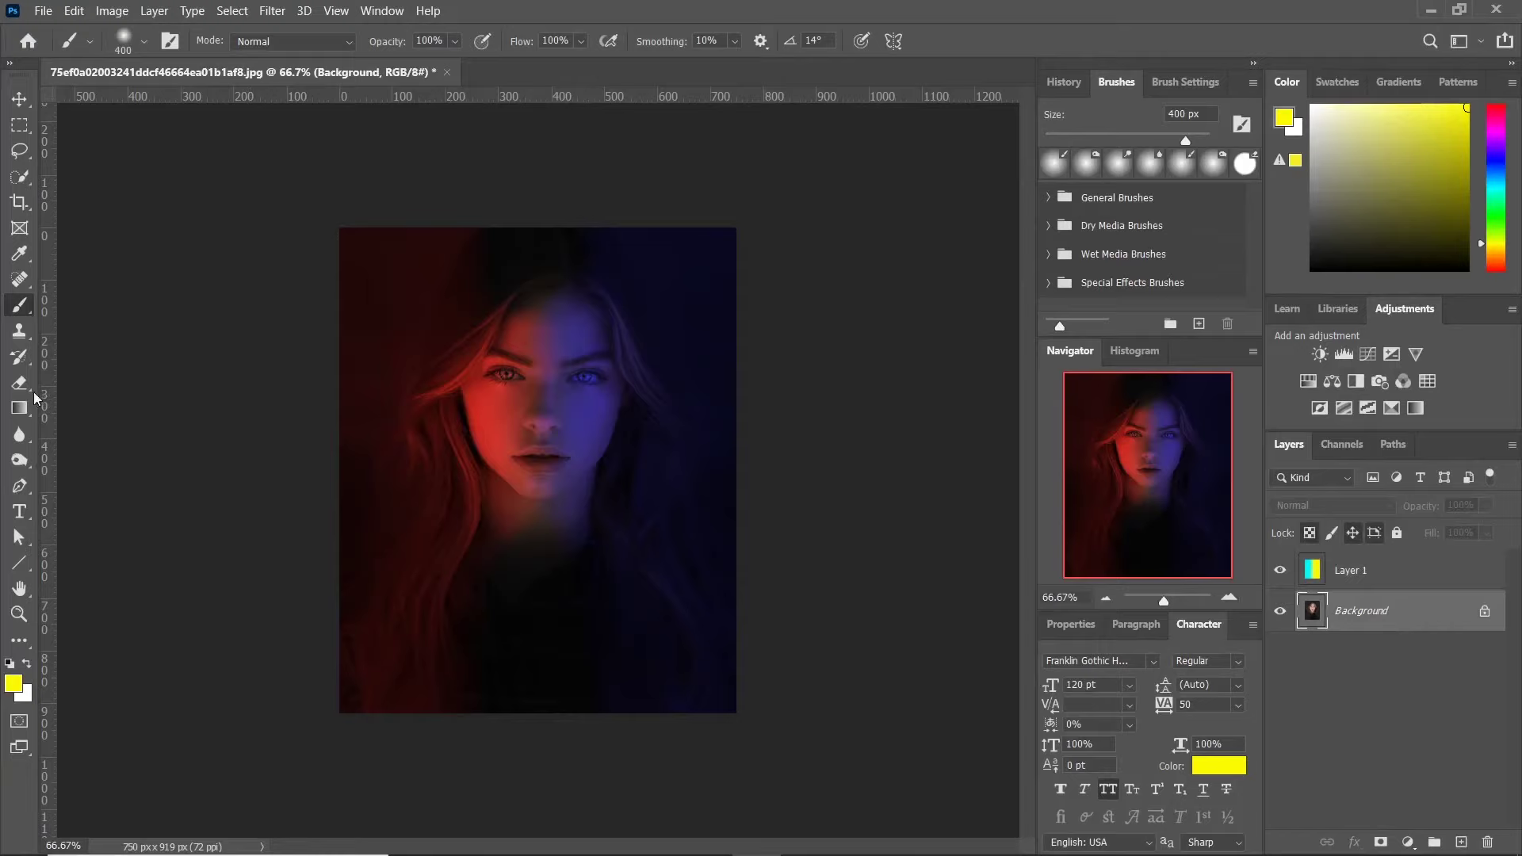
# Pick the Dodge tool, then swap it for the Burn Tool from the toning group.
pyautogui.click(20, 460)
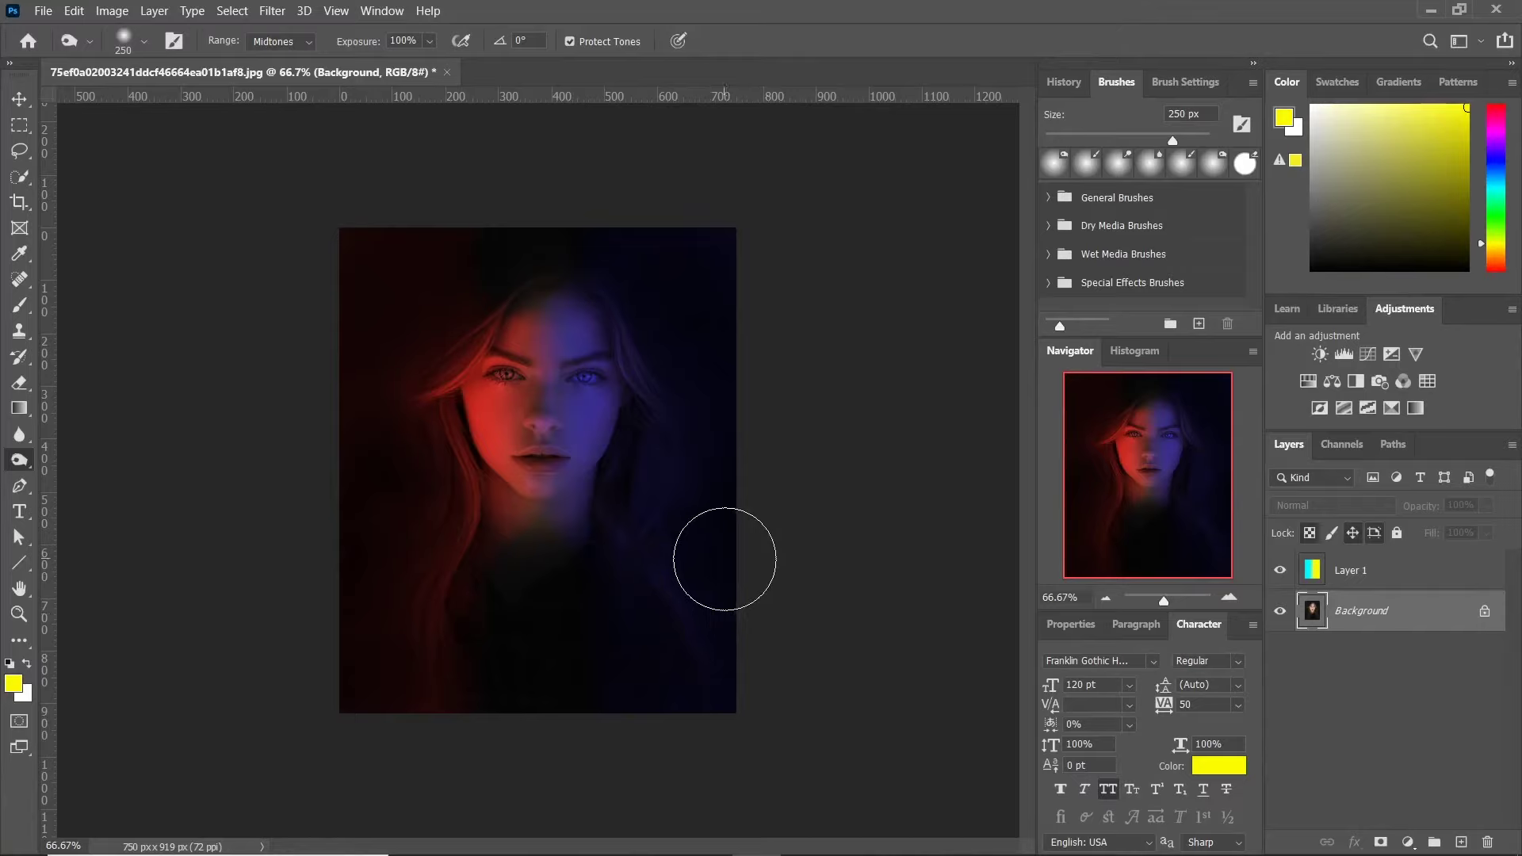
pyautogui.rightClick(20, 467)
pyautogui.click(71, 477)
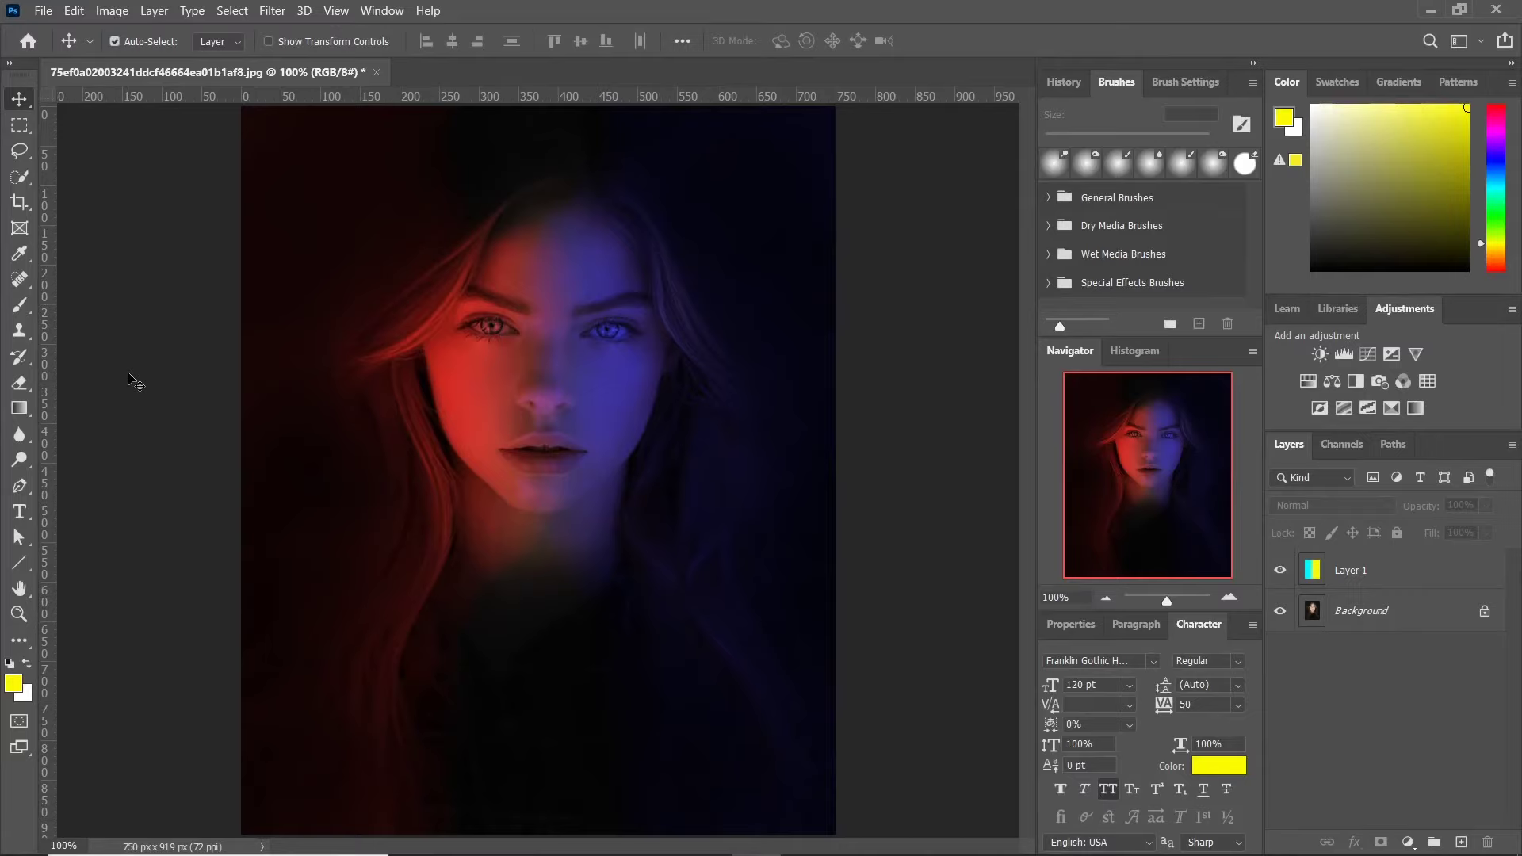
pyautogui.hotkey('ctrl', '+')
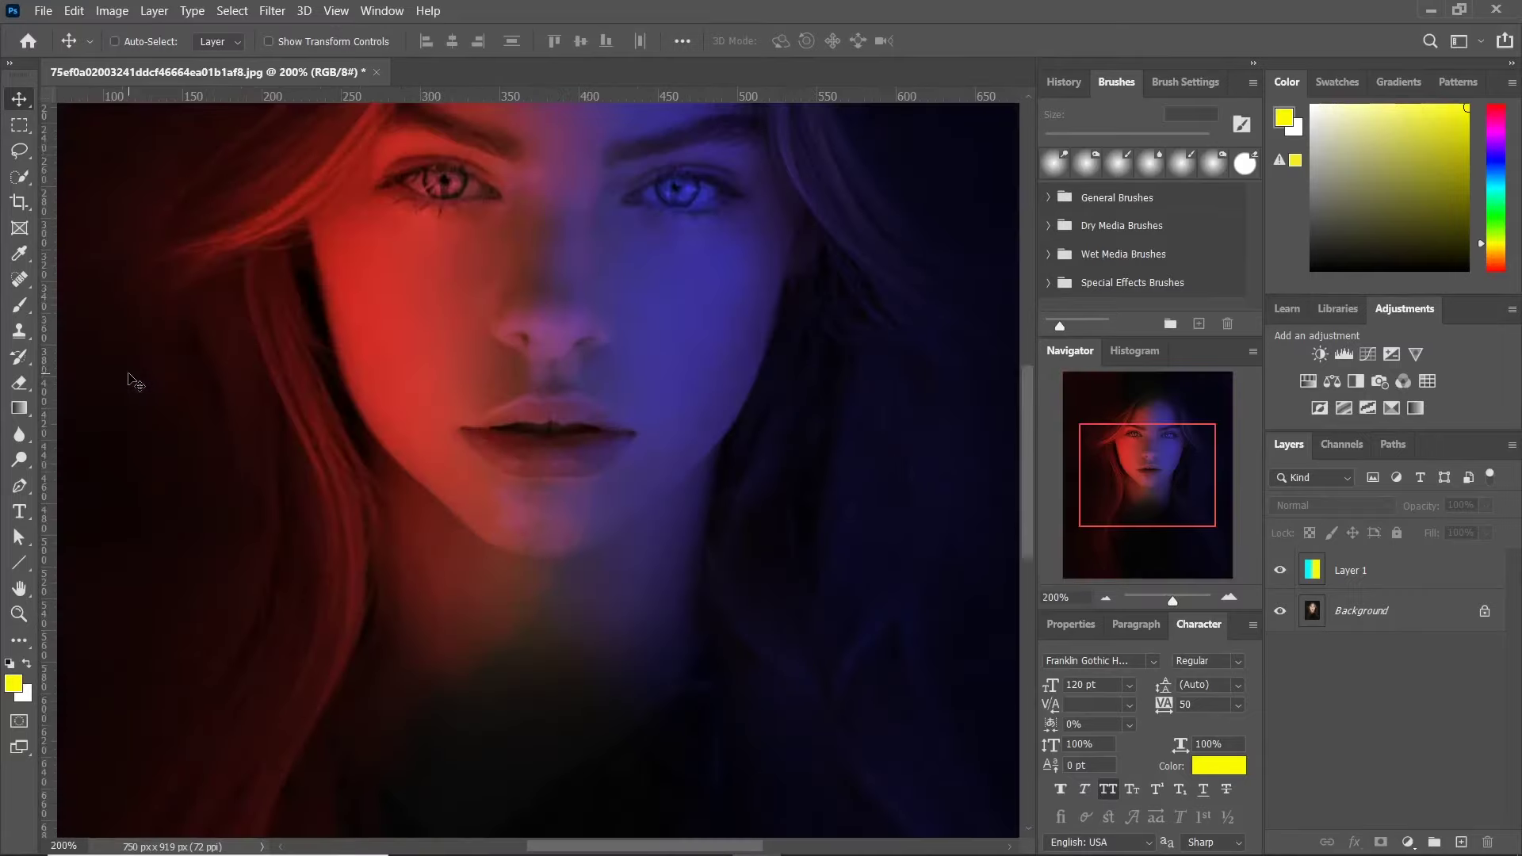
pyautogui.hotkey('ctrl', '-')
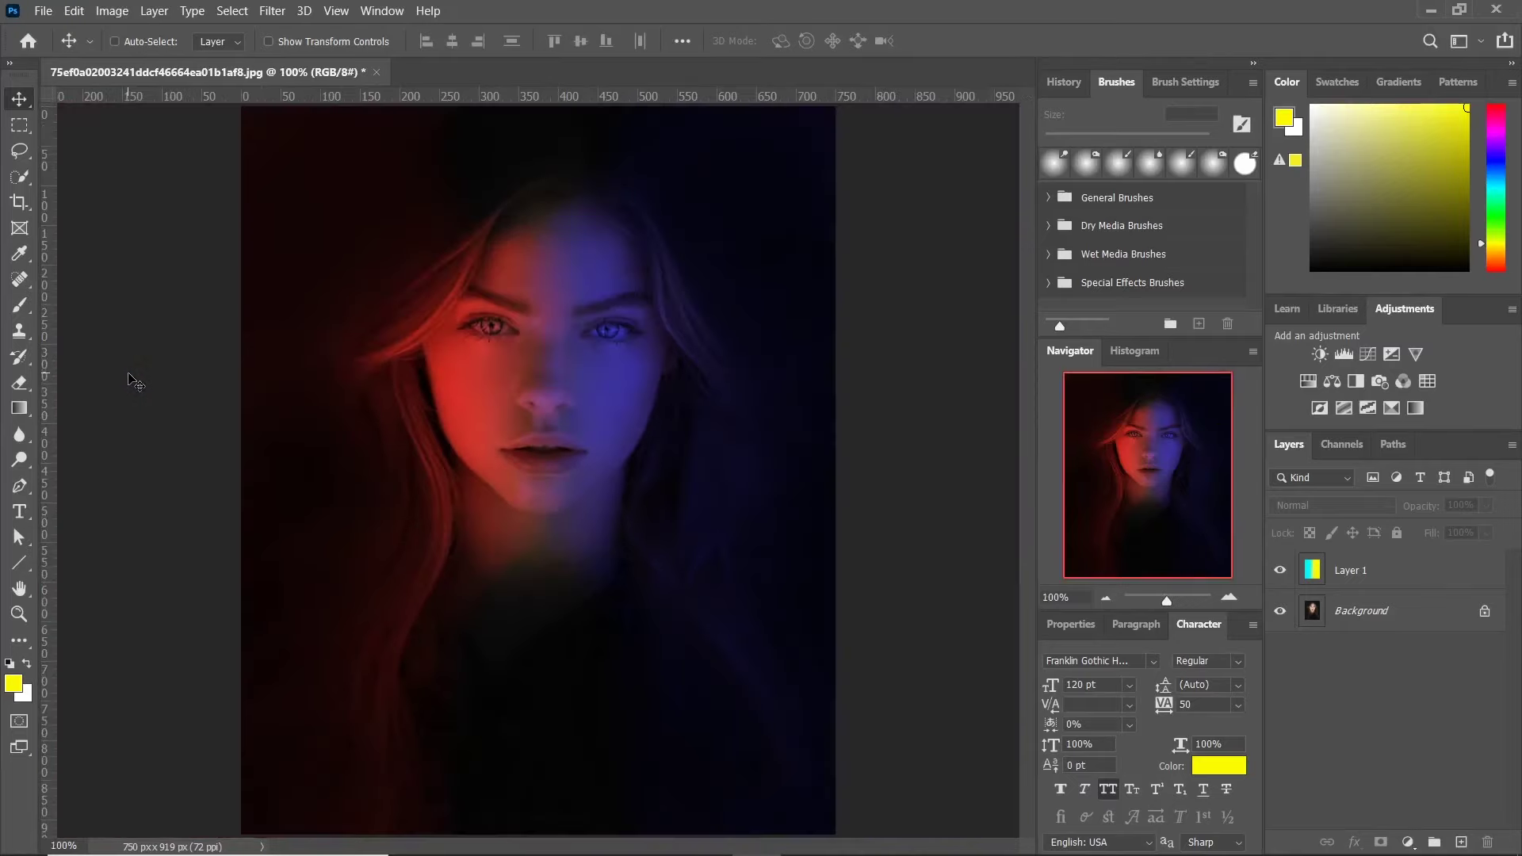